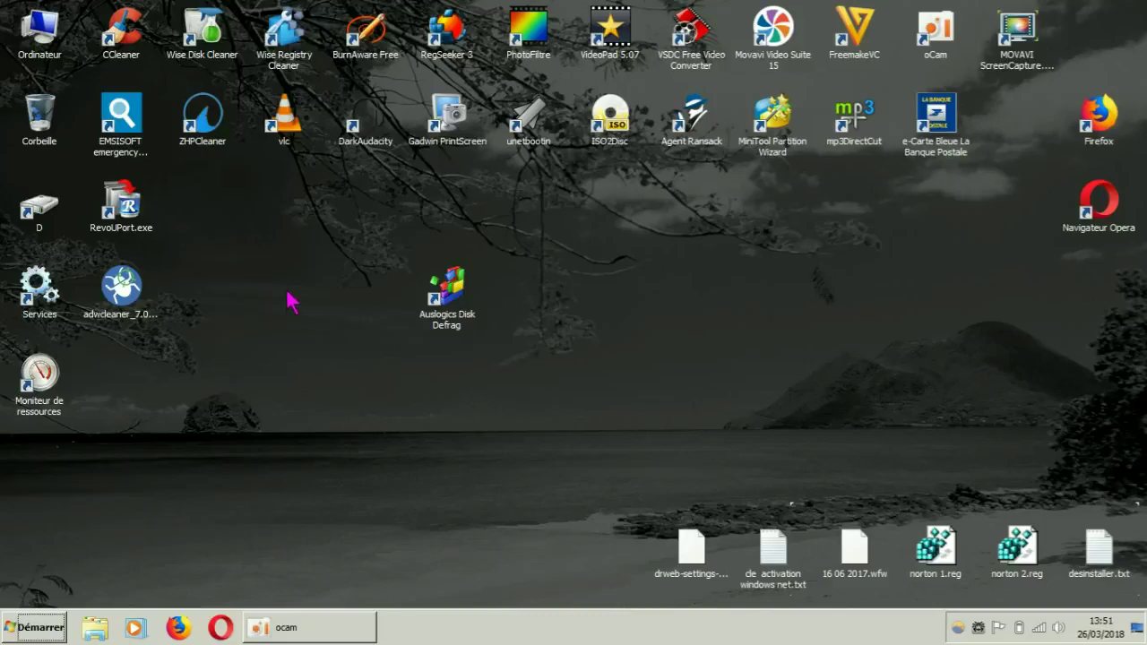
# Run adwcleaner_7.0.8.0.exe from the desktop, allow its execution, and enlarge the AdwCleaner window
pyautogui.click(138, 299)
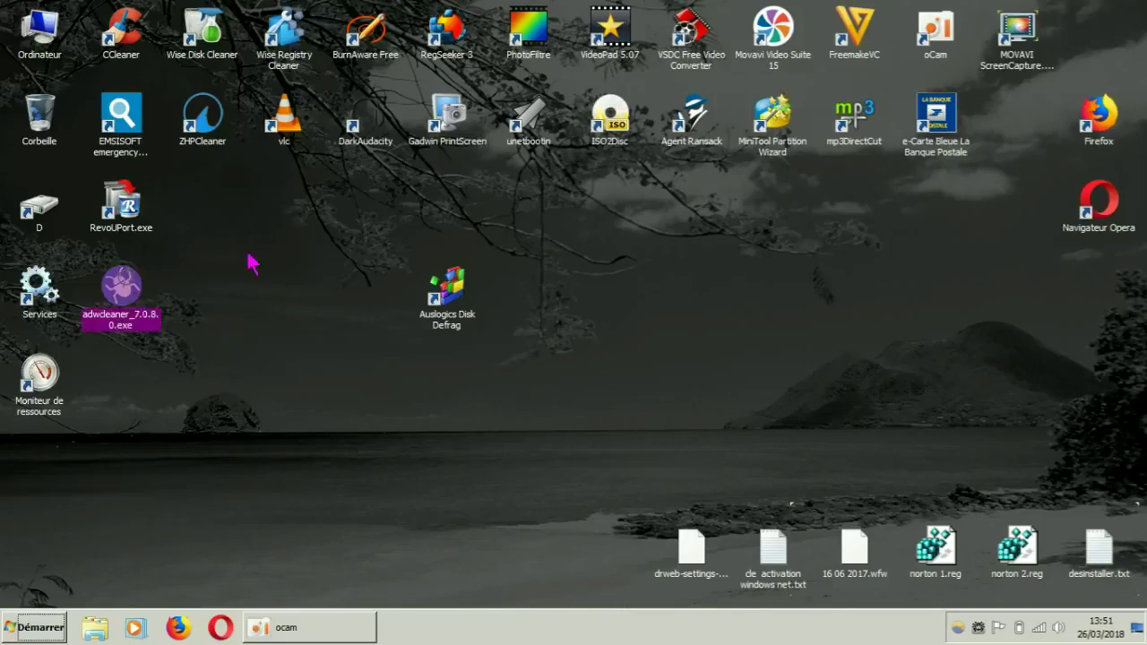
pyautogui.click(211, 143)
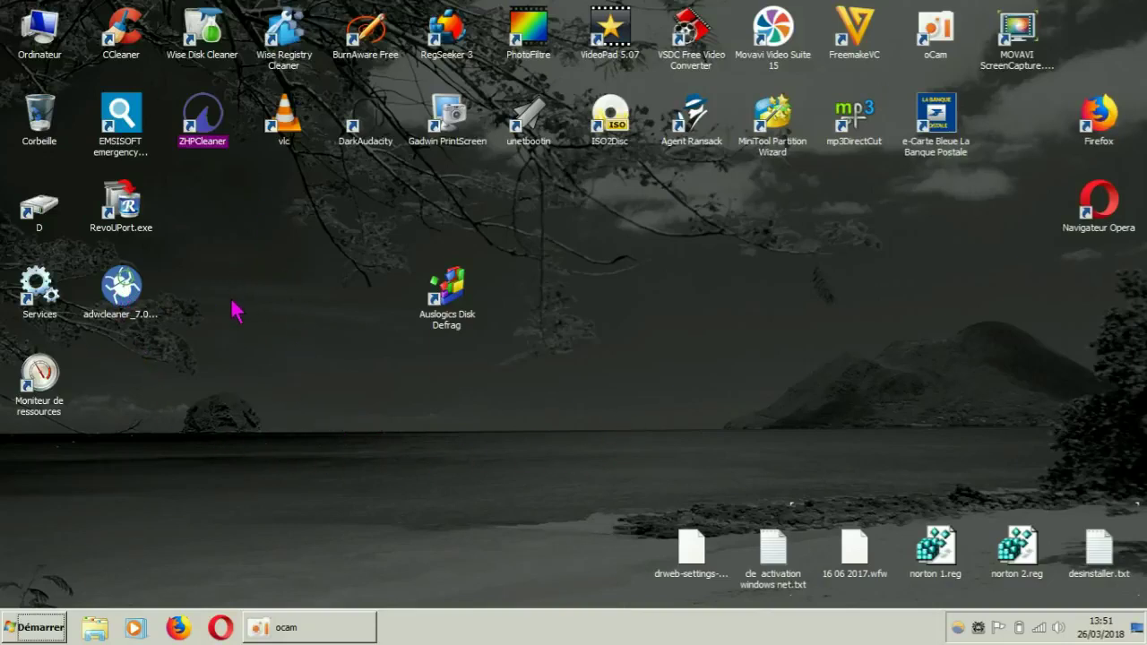
pyautogui.click(131, 296)
pyautogui.doubleClick(131, 295)
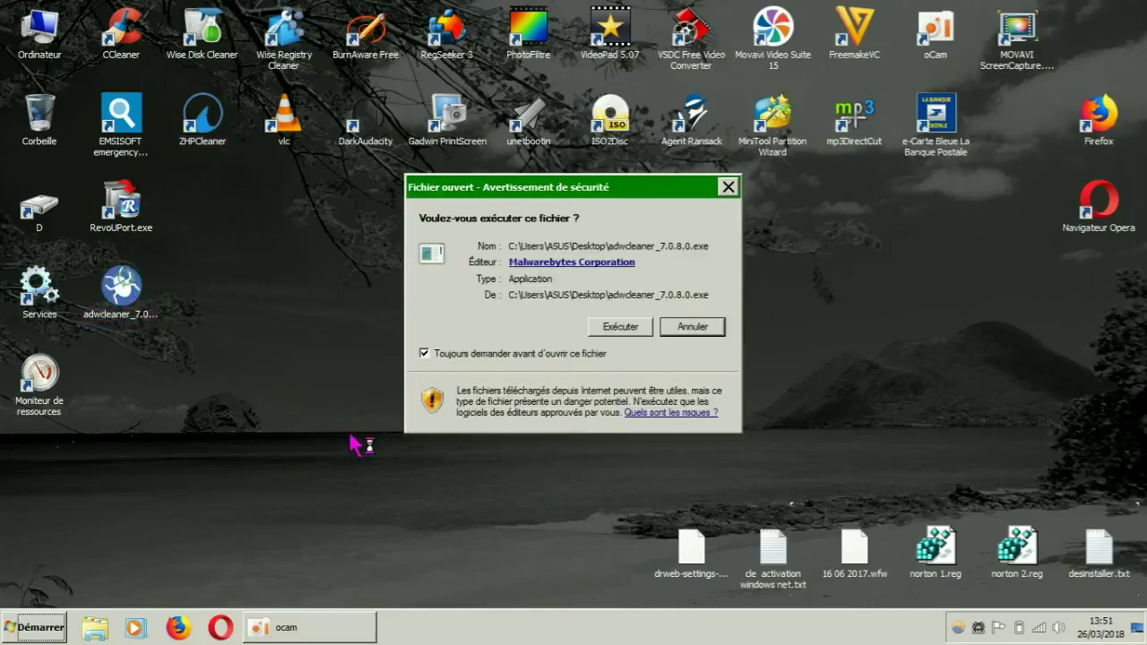
pyautogui.click(620, 328)
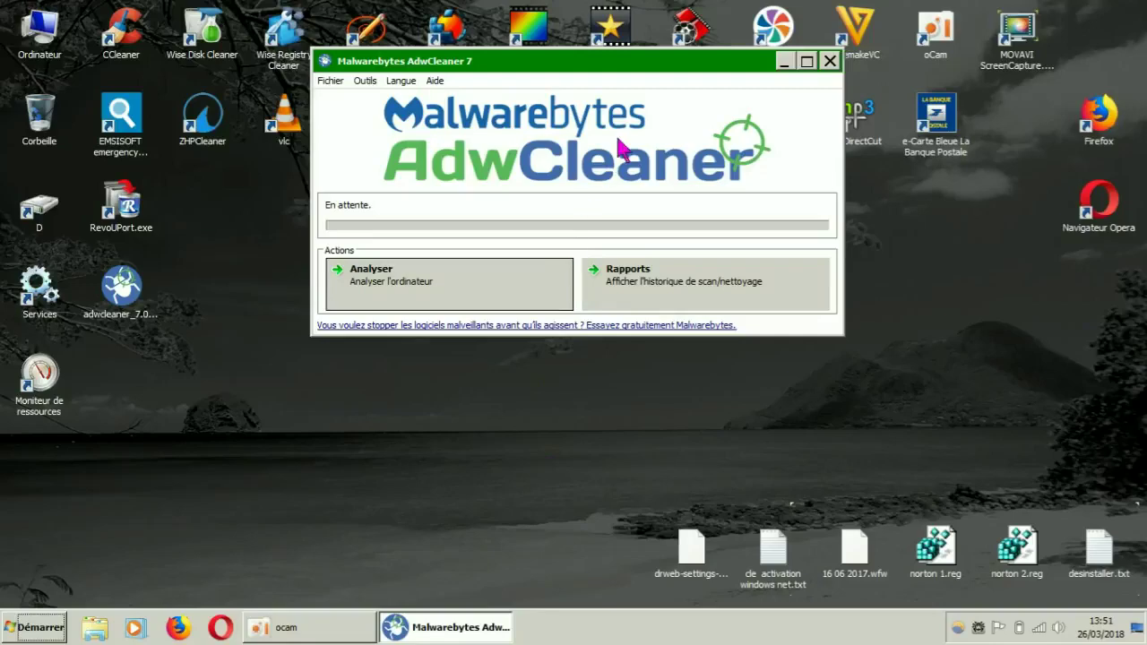
pyautogui.moveTo(676, 62); pyautogui.dragTo(506, 52)
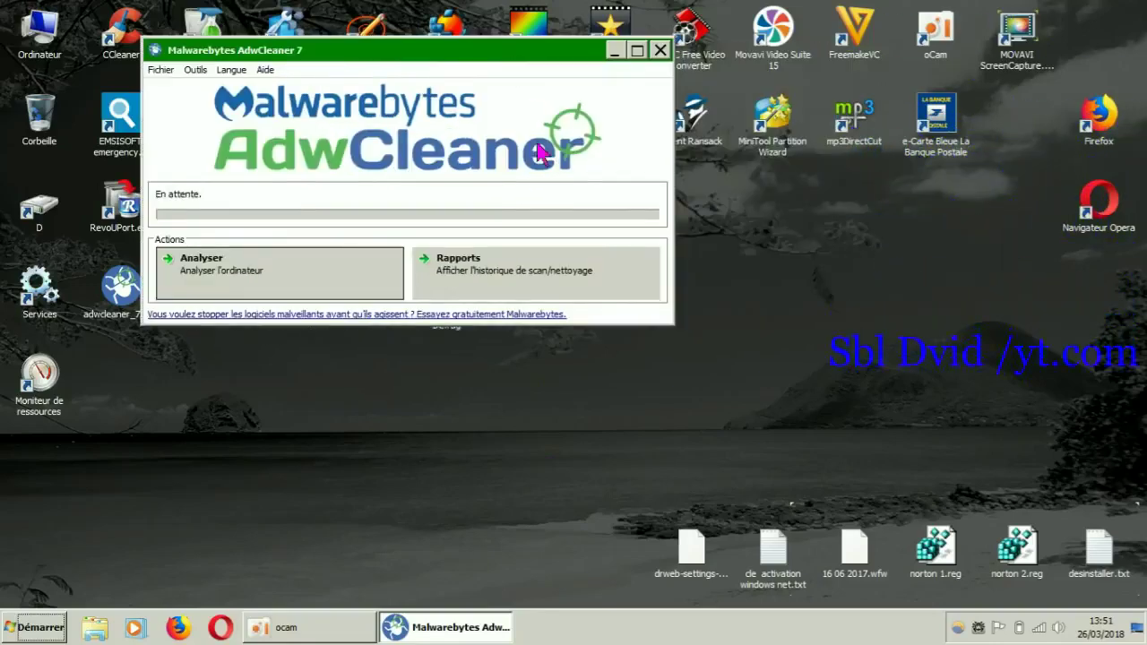
pyautogui.moveTo(673, 323); pyautogui.dragTo(1007, 564)
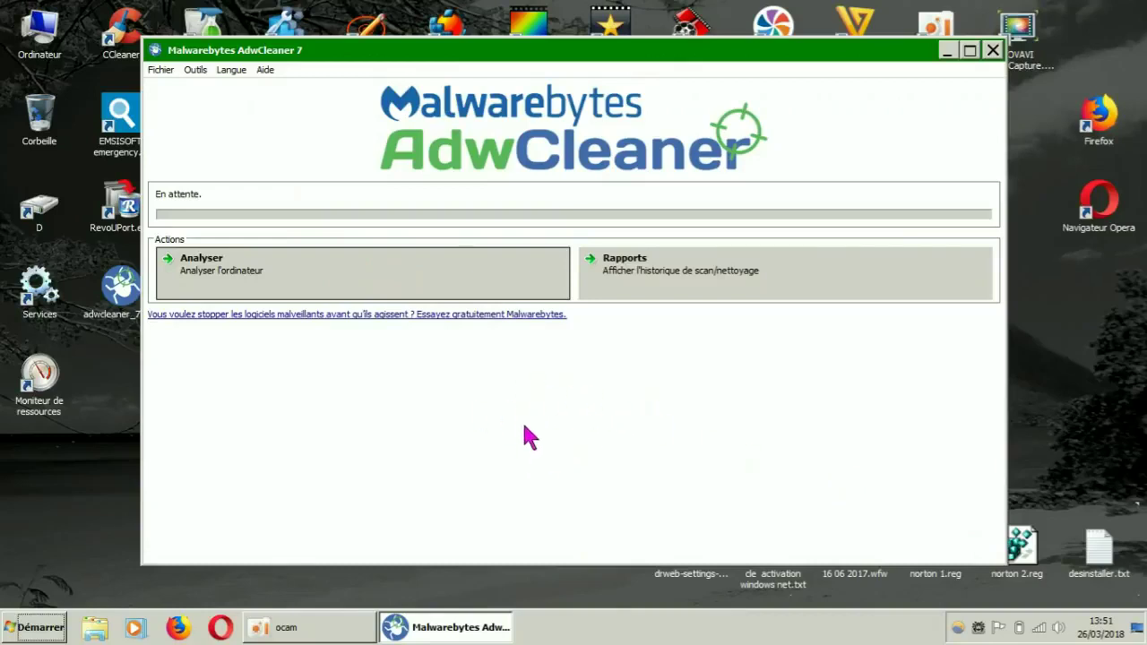
# Set the AdwCleaner interface language to Français and acknowledge the restart notice
pyautogui.click(233, 72)
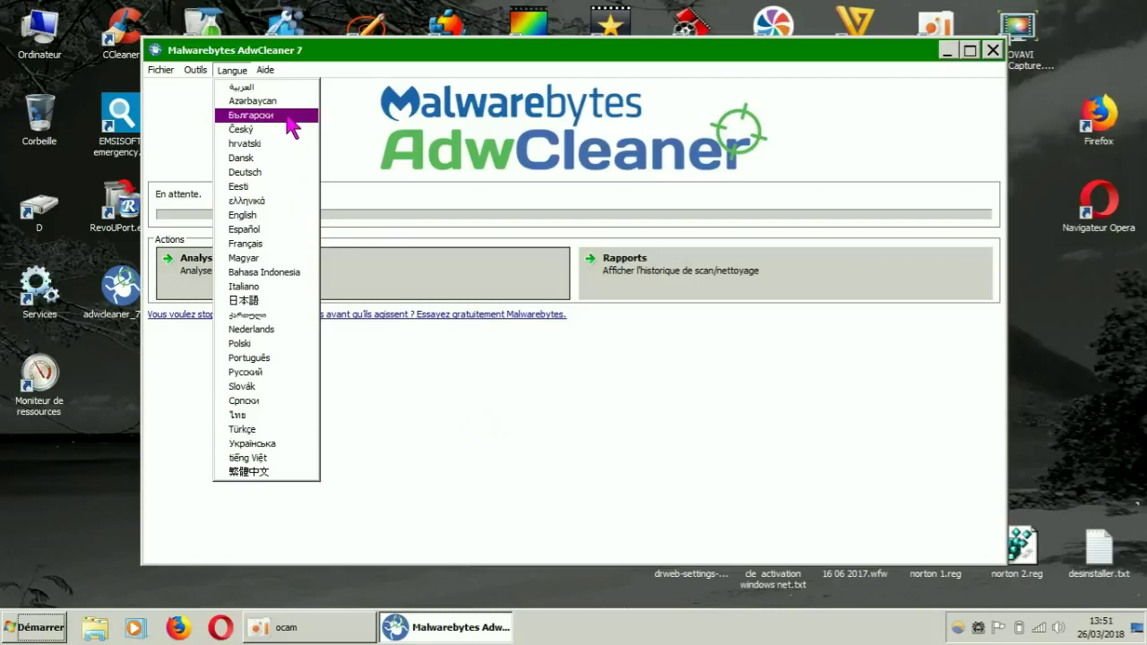
pyautogui.click(287, 239)
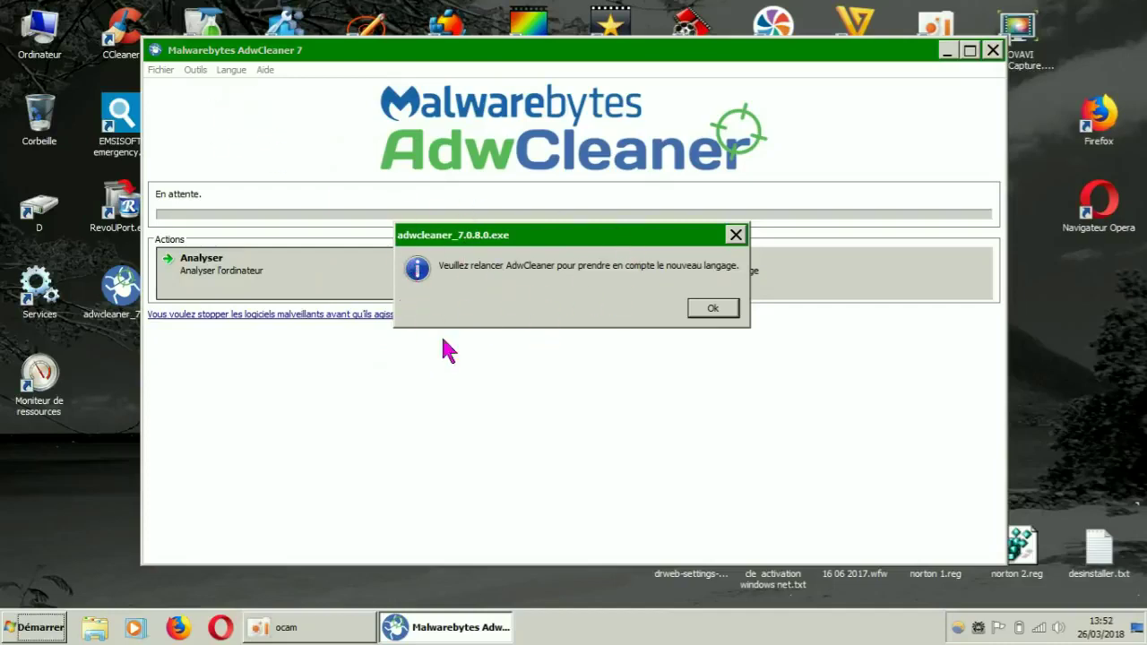
pyautogui.click(696, 310)
# Close and relaunch adwcleaner_7.0.8.0.exe, and move its window slightly lower on the desktop
pyautogui.click(993, 51)
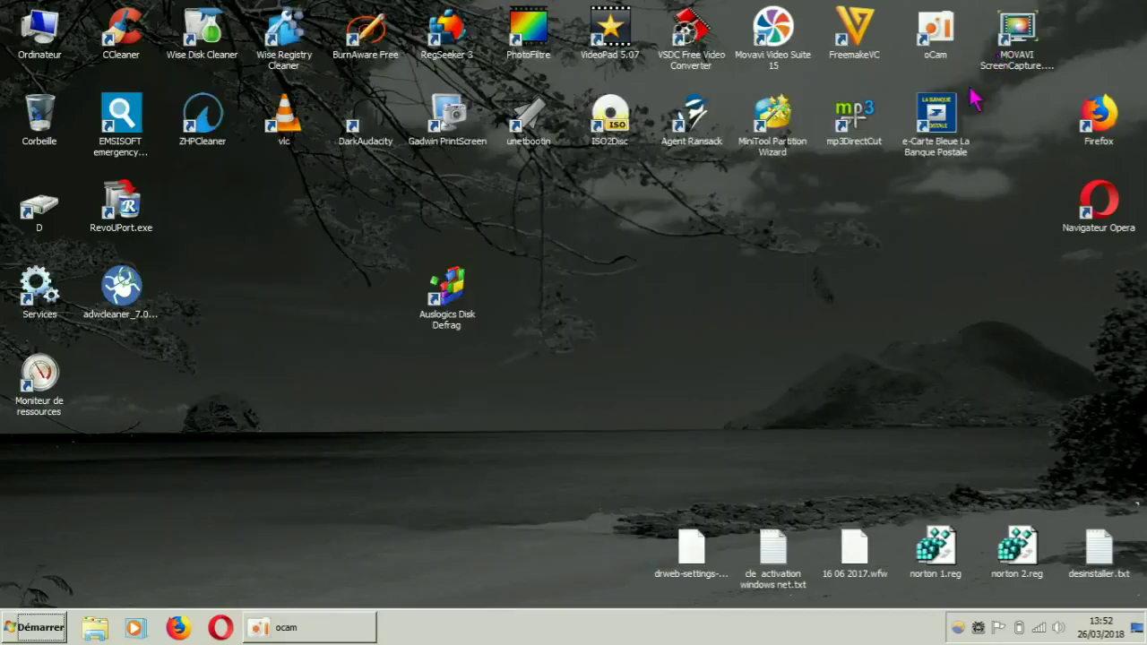
pyautogui.doubleClick(125, 291)
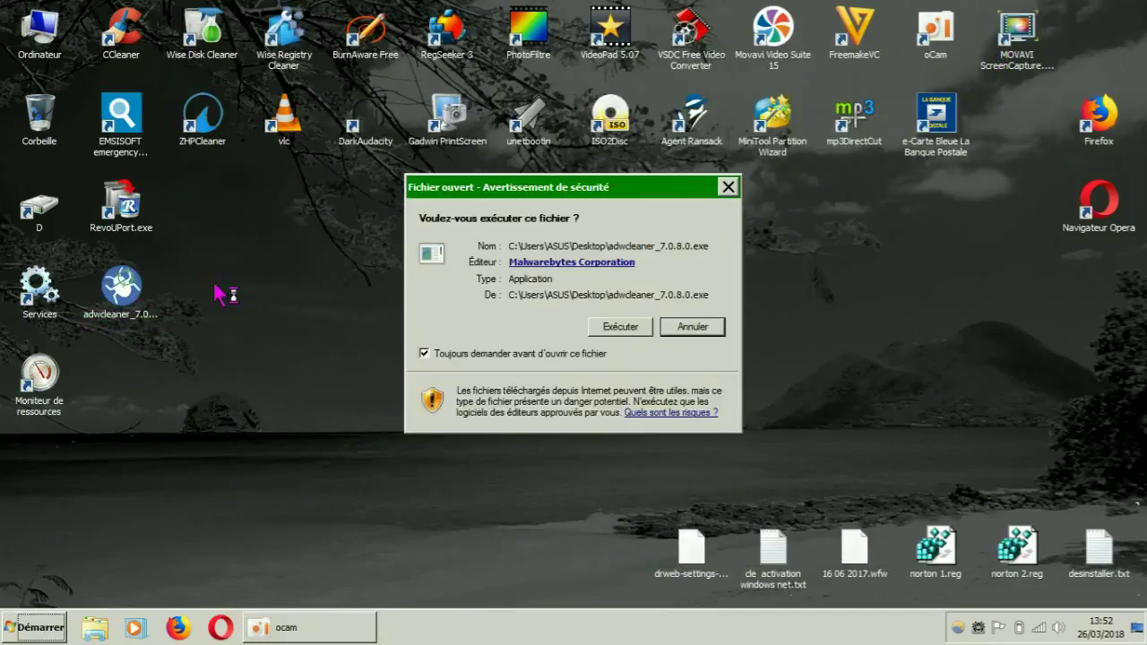
pyautogui.click(642, 333)
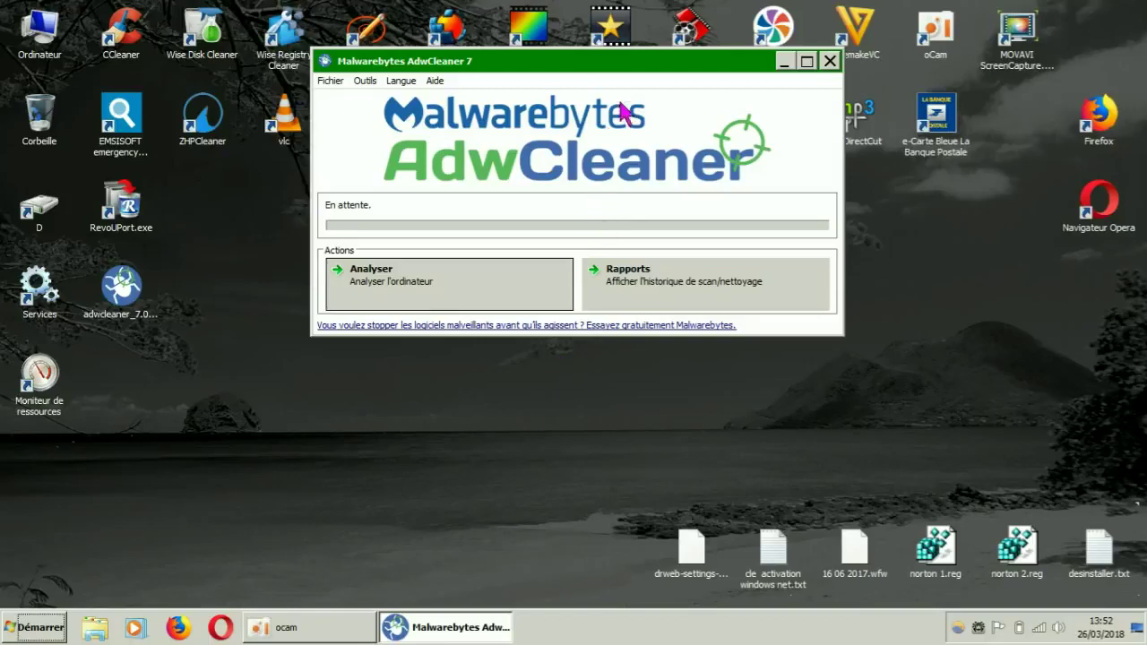
pyautogui.moveTo(636, 70); pyautogui.dragTo(643, 124)
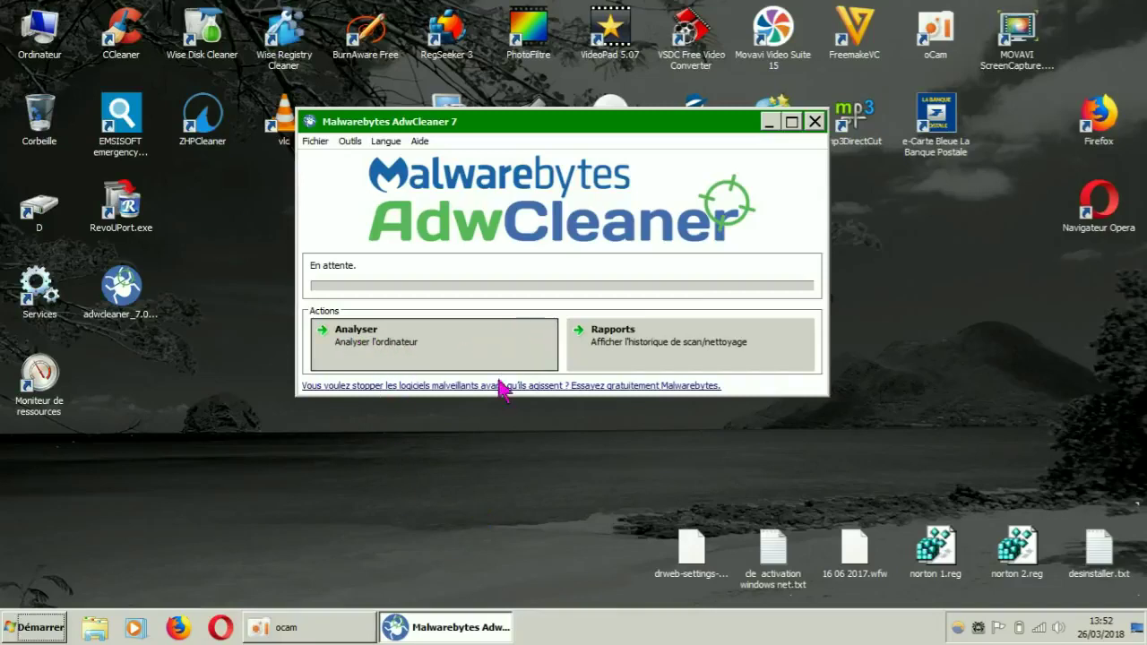
pyautogui.moveTo(648, 123); pyautogui.dragTo(650, 110)
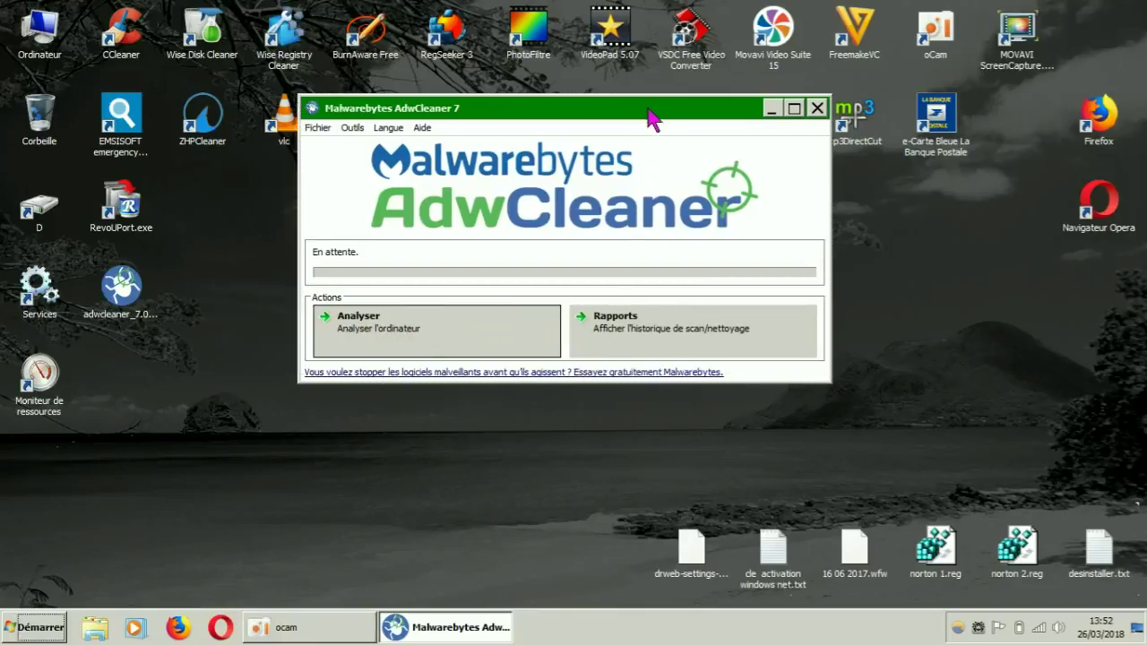
# In the advanced AdwCleaner options, disable displaying the log file at the end of the analysis and save the settings
pyautogui.click(355, 131)
pyautogui.click(370, 145)
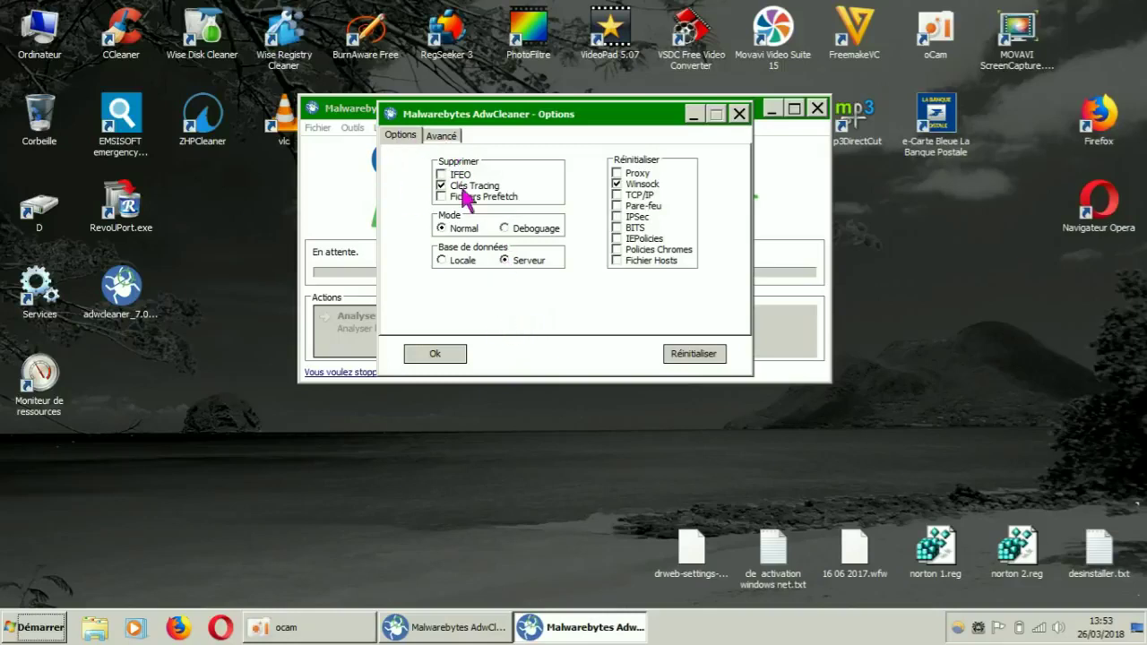
pyautogui.click(443, 141)
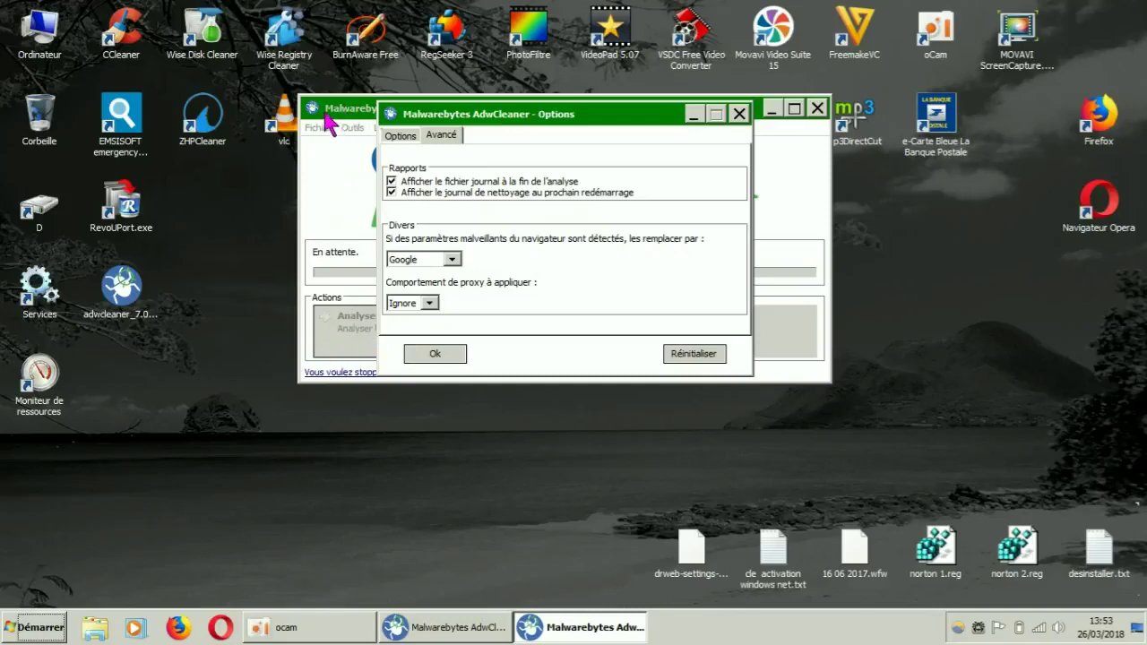
pyautogui.click(391, 182)
pyautogui.click(455, 354)
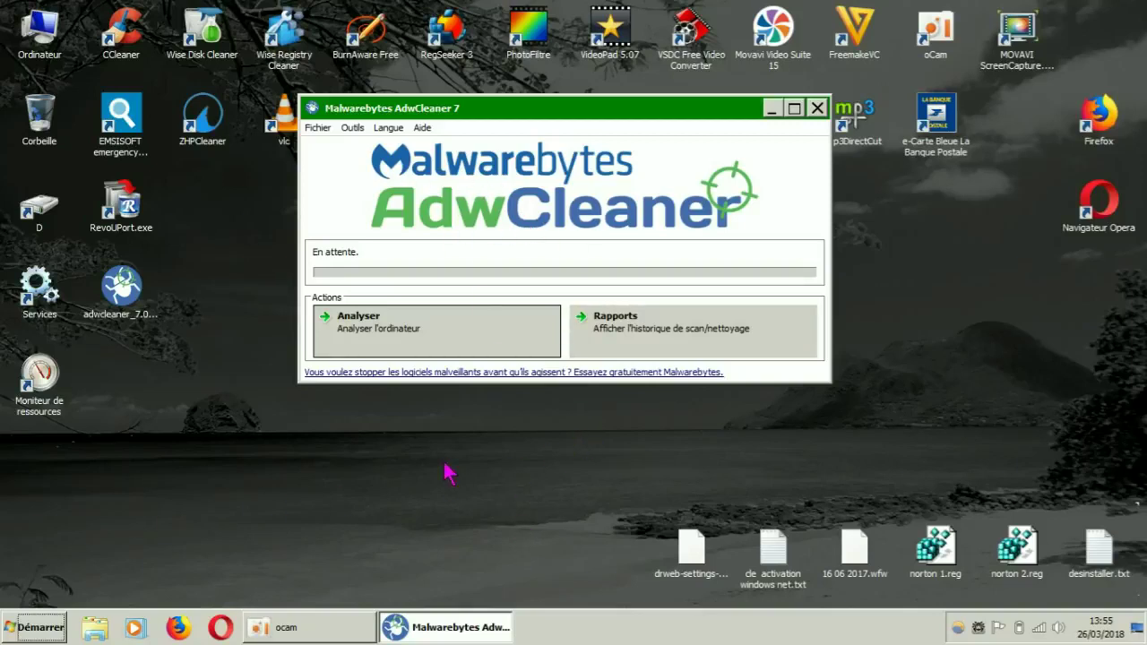
# Scan the computer with AdwCleaner and maximize the window showing the results
pyautogui.click(361, 340)
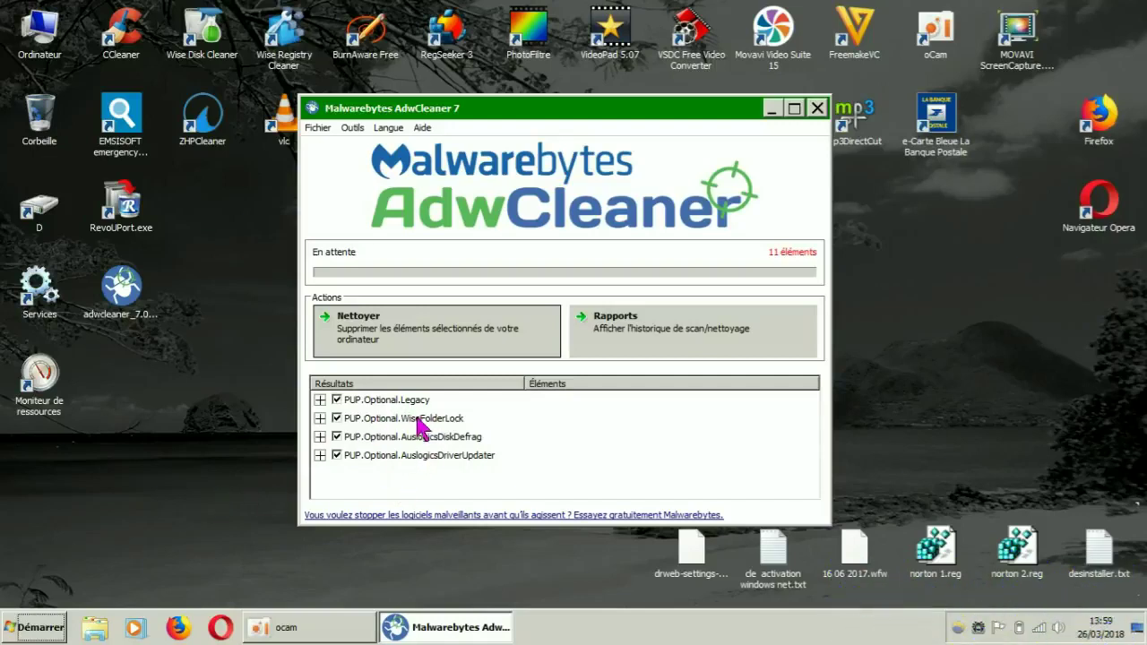
pyautogui.click(794, 109)
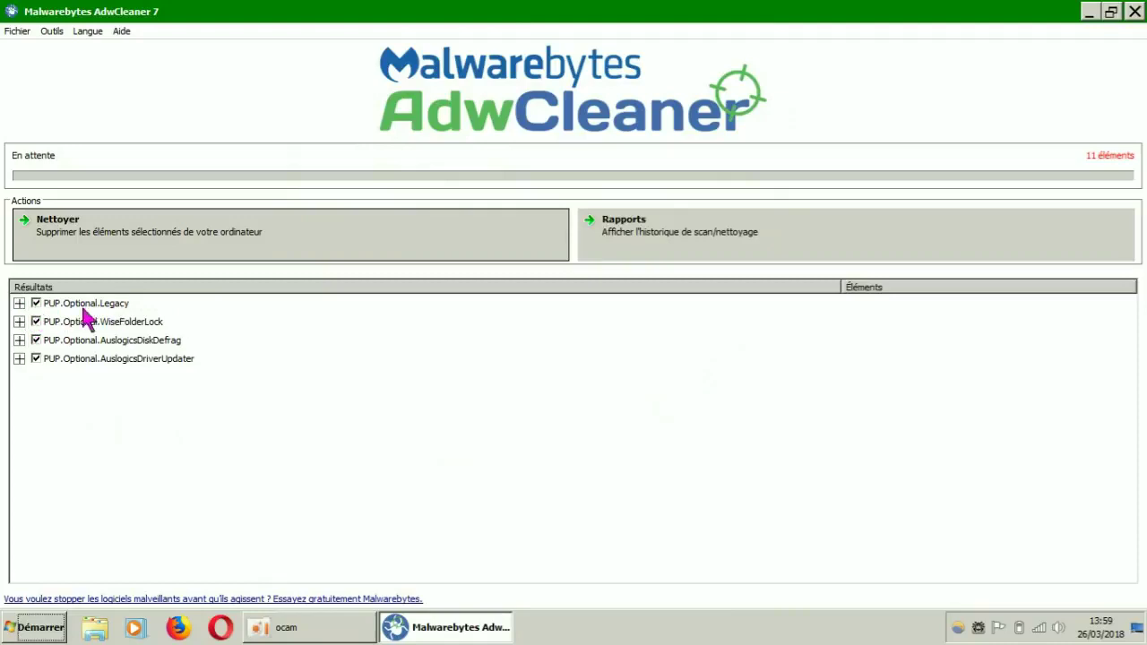
# Expand all four PUP.Optional detection groups and widen the Éléments column to show the full paths
pyautogui.click(20, 305)
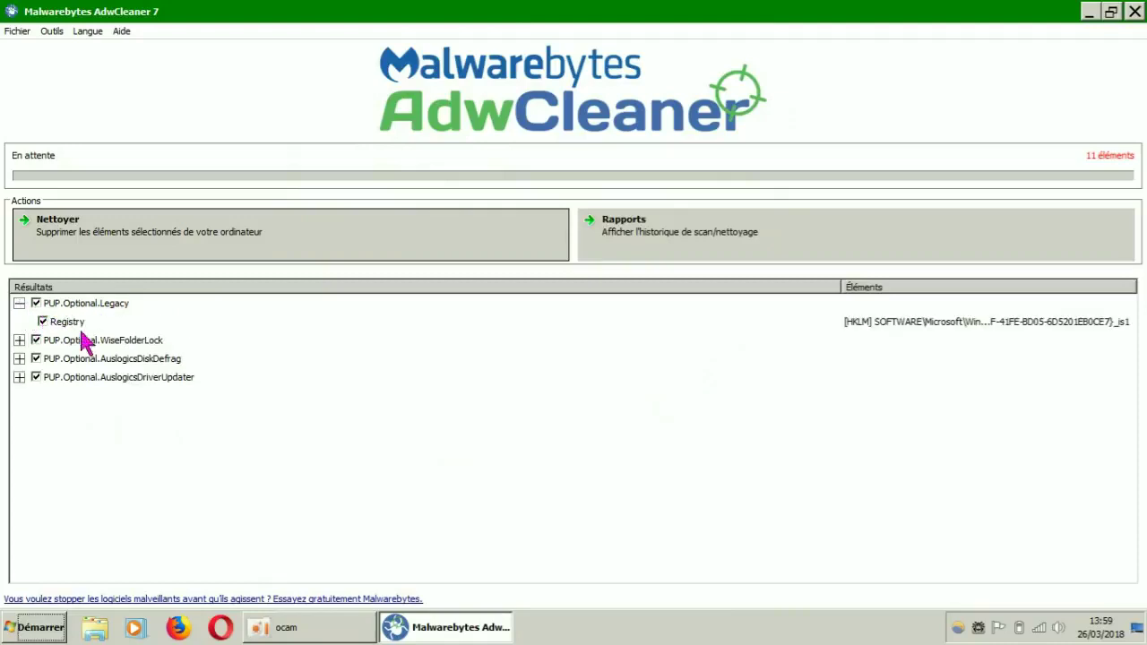
pyautogui.click(20, 340)
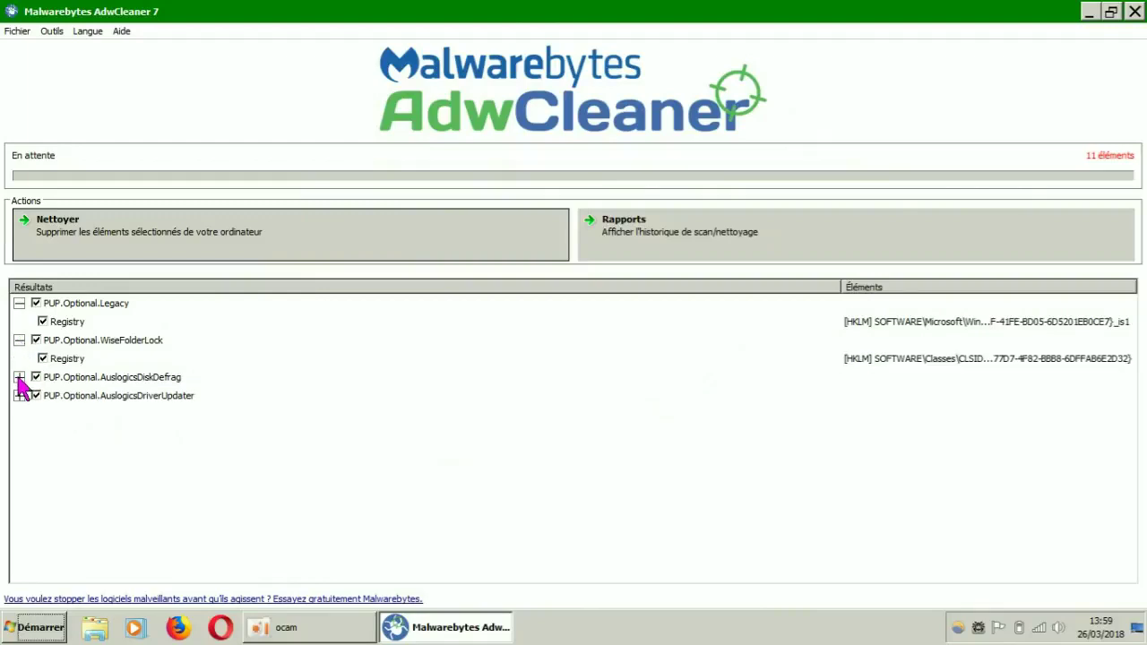
pyautogui.click(19, 377)
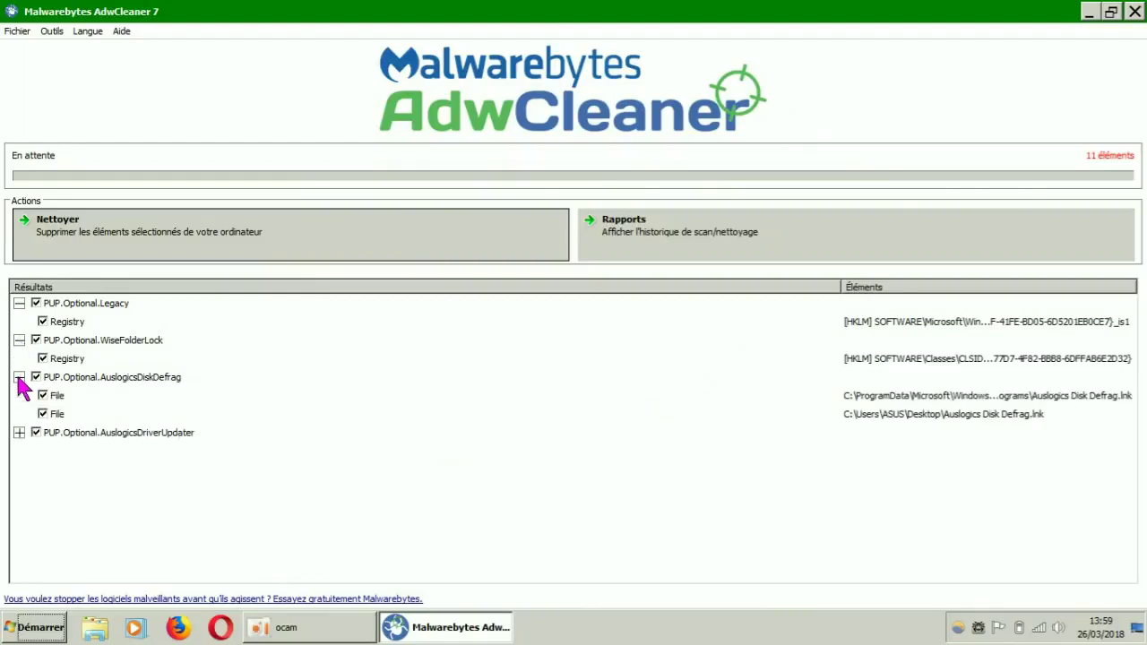
pyautogui.click(20, 433)
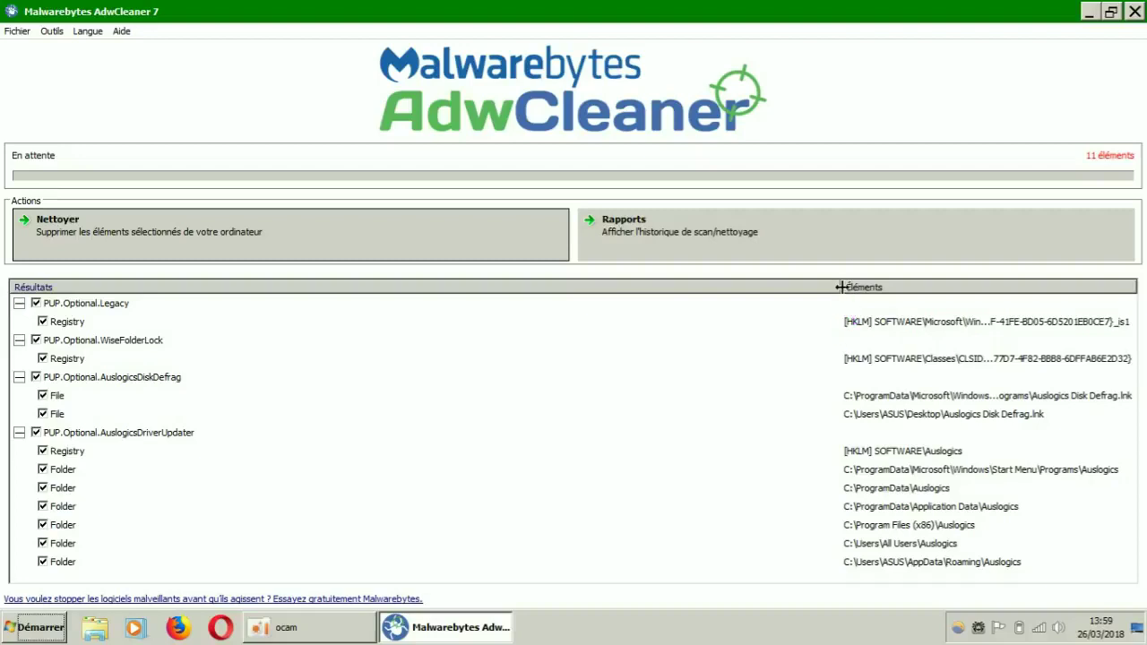
pyautogui.moveTo(840, 286); pyautogui.dragTo(549, 299)
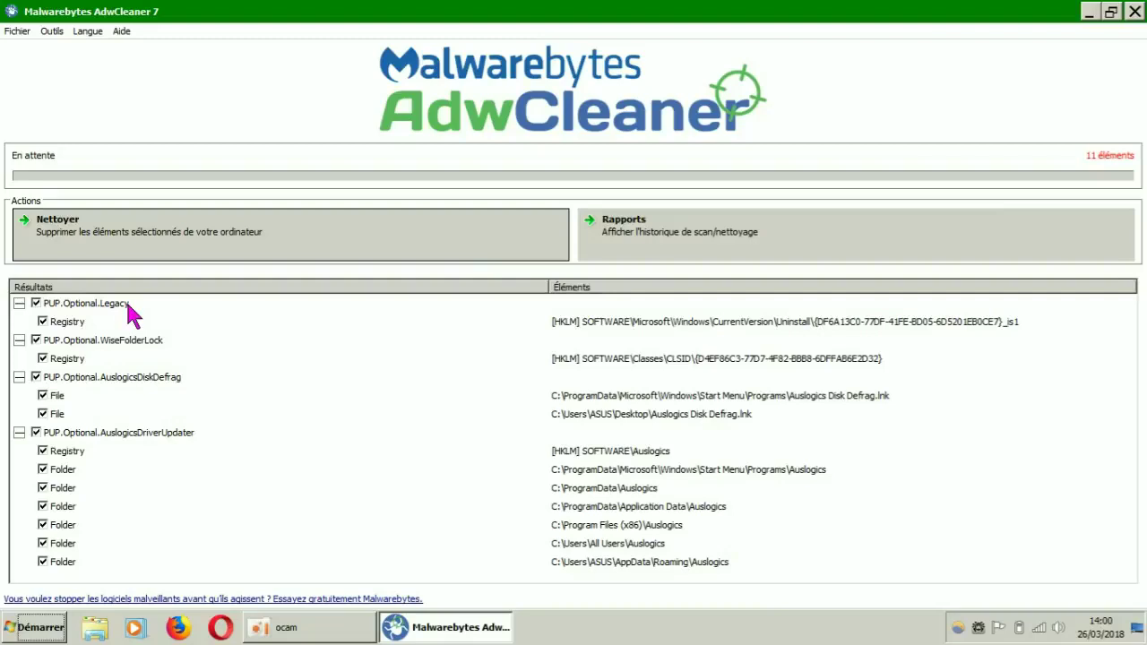
# Examine the Legacy, WiseFolderLock and AuslogicsDriverUpdater detections along with their registry and folder entries
pyautogui.click(76, 305)
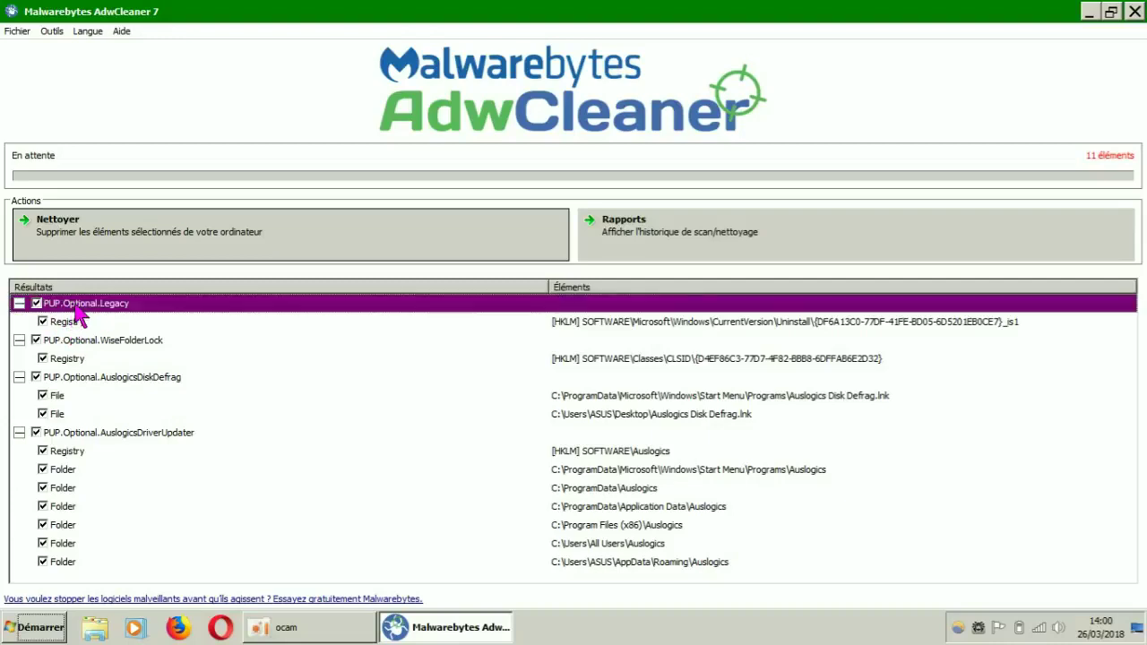
pyautogui.click(72, 324)
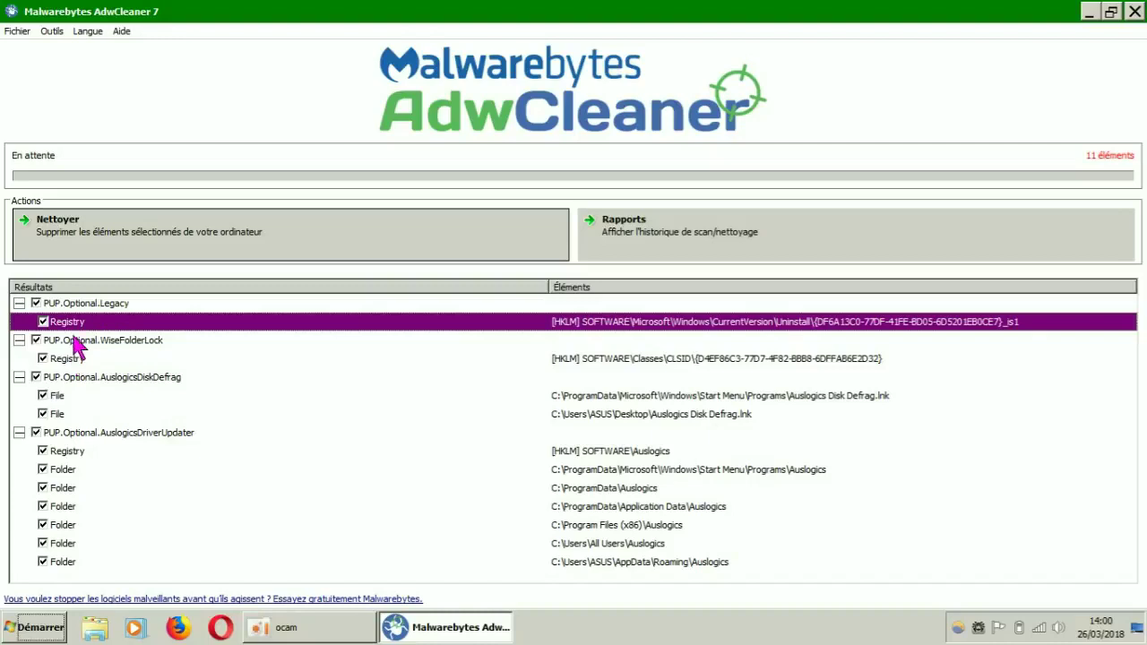
pyautogui.click(85, 307)
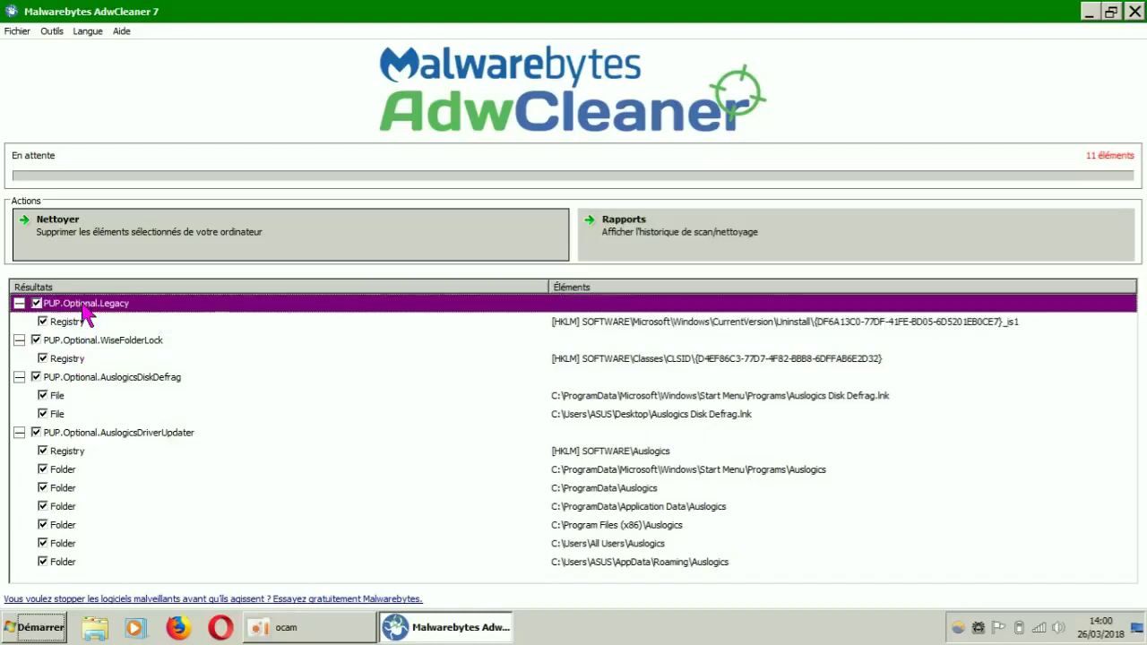
pyautogui.click(69, 361)
pyautogui.click(77, 344)
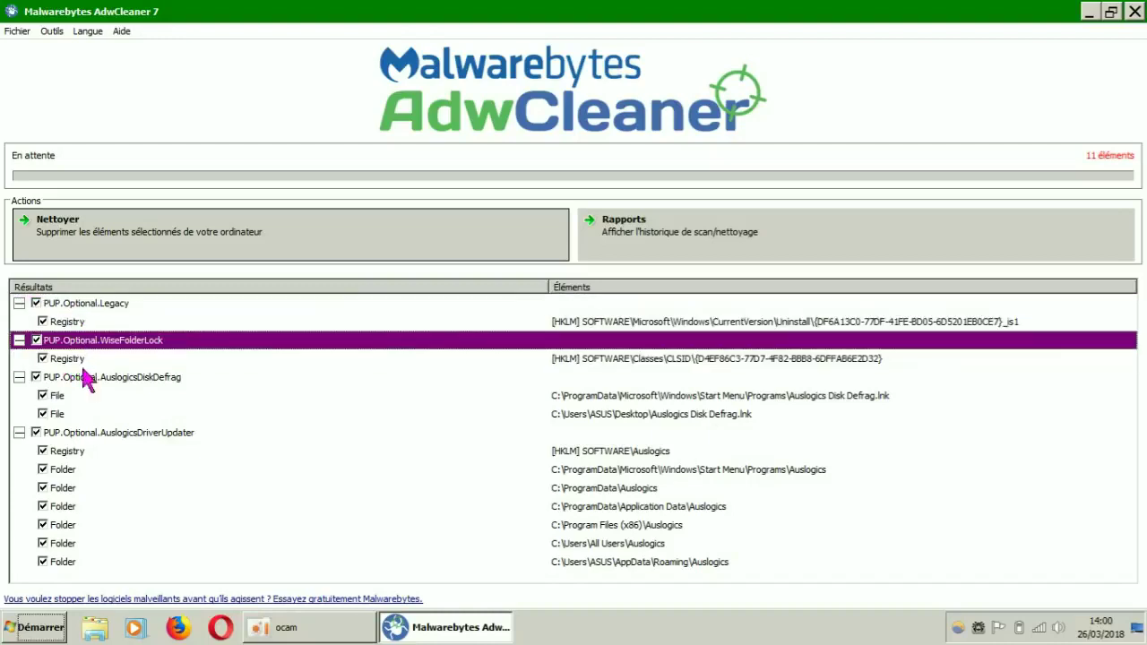
pyautogui.click(74, 455)
pyautogui.click(70, 472)
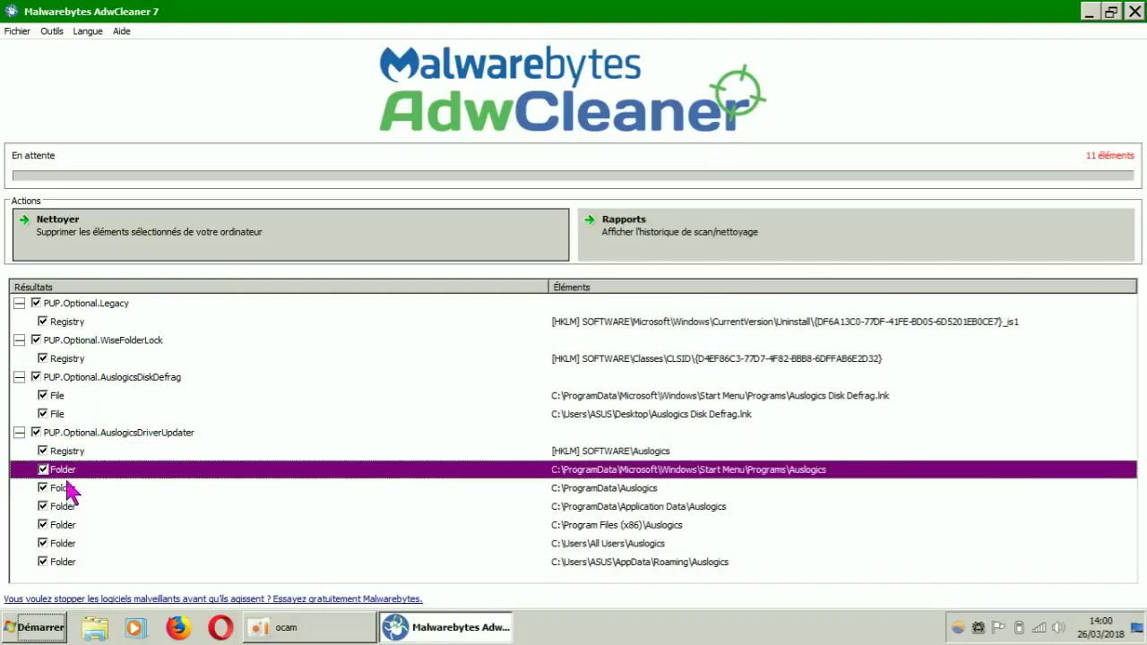
pyautogui.click(70, 489)
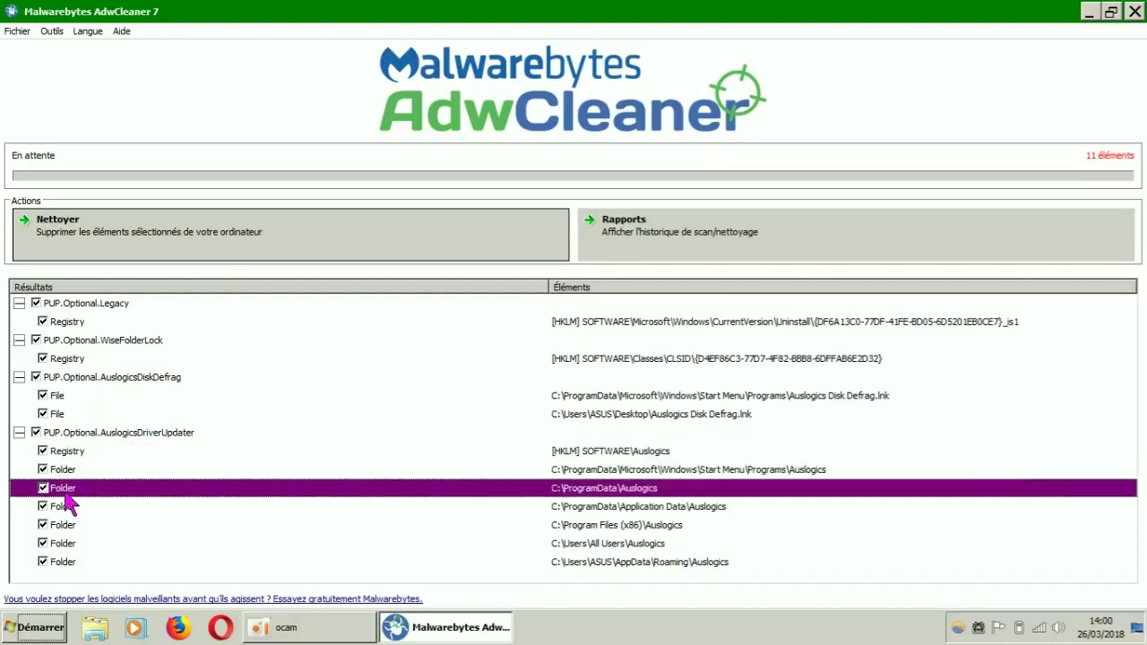
pyautogui.click(104, 436)
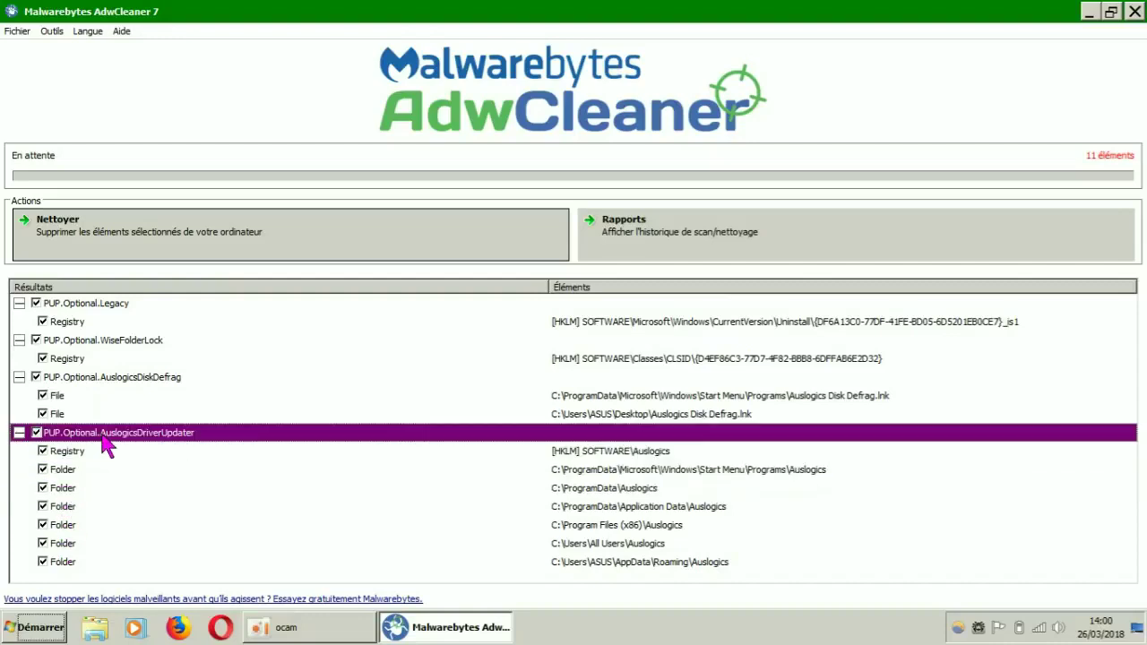
pyautogui.click(97, 304)
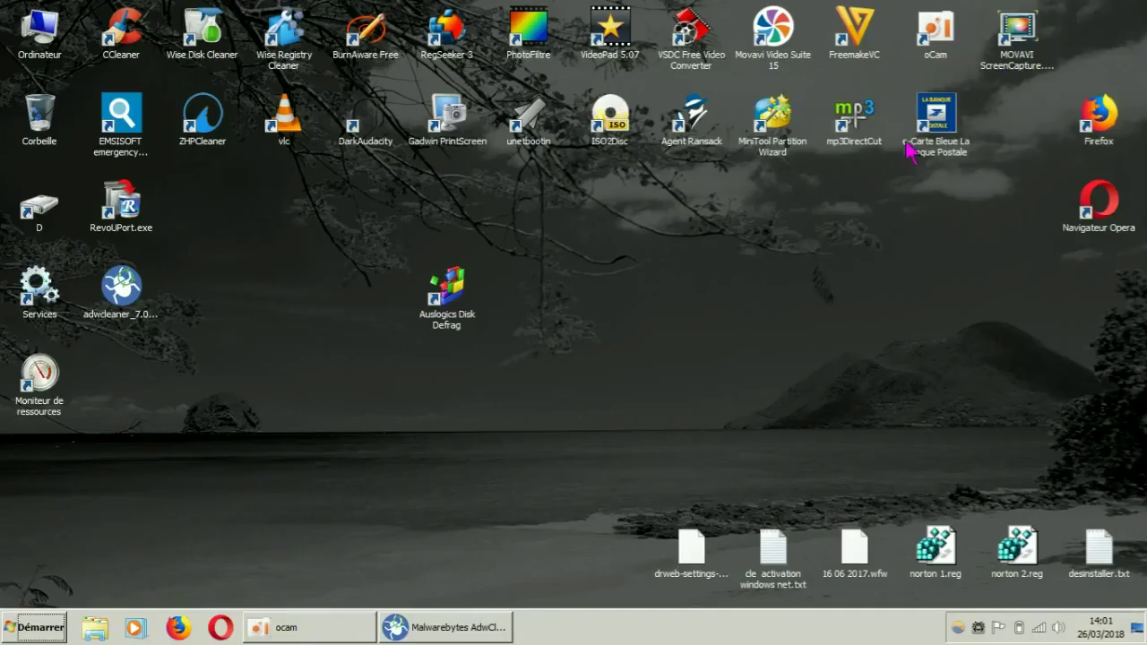
# Move the Auslogics Disk Defrag desktop shortcut between the e-Carte Bleue and Firefox shortcuts
pyautogui.click(472, 307)
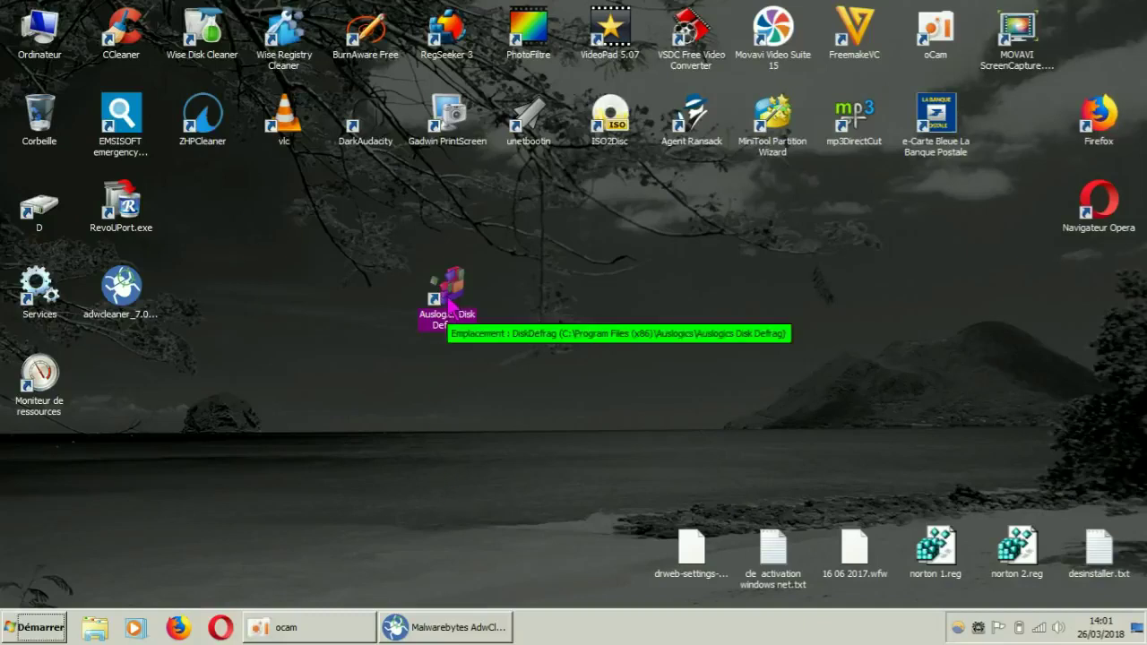
pyautogui.moveTo(1016, 128); pyautogui.dragTo(1018, 133)
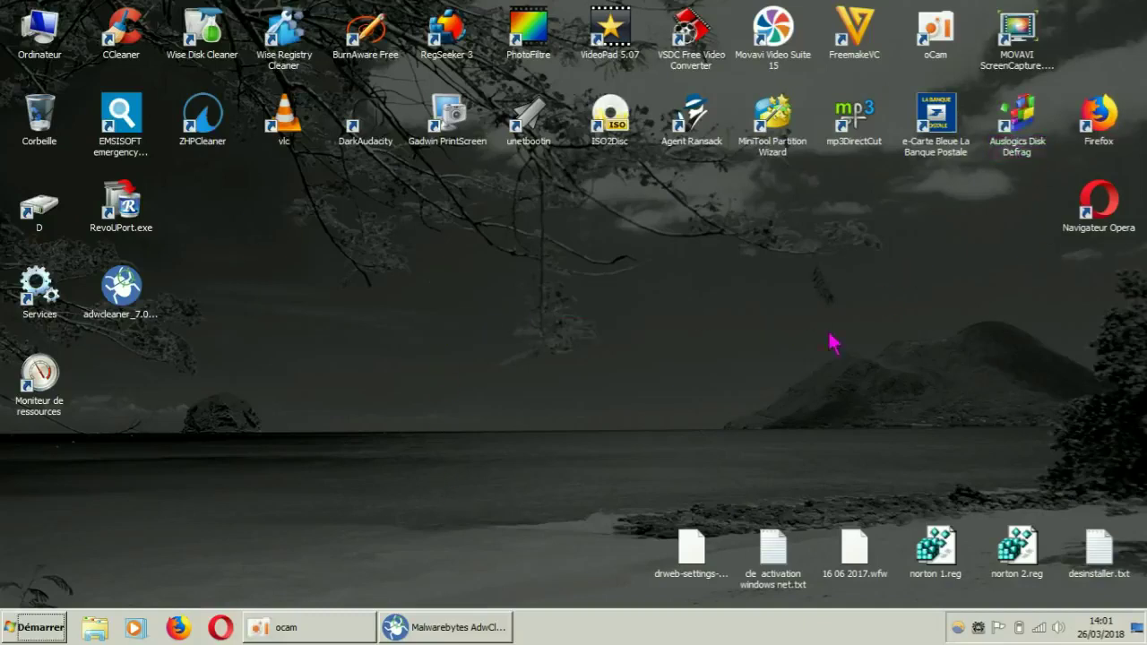
# Restore the AdwCleaner window to review the detected elements, and minimize it again
pyautogui.moveTo(436, 627)
pyautogui.click(441, 590)
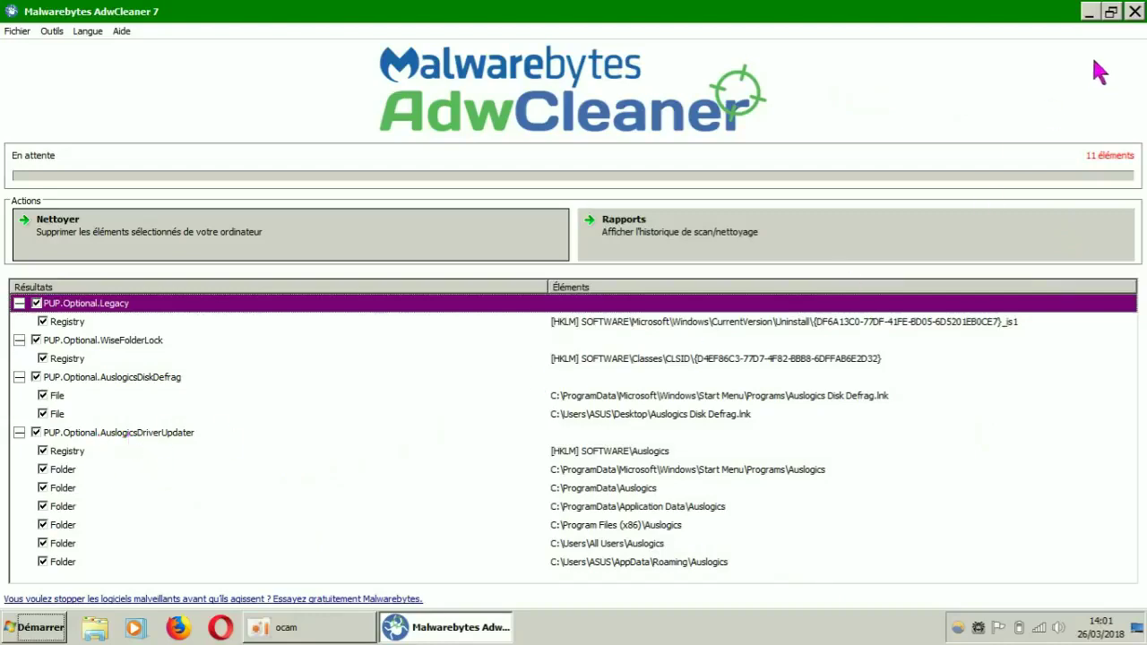
pyautogui.click(1089, 12)
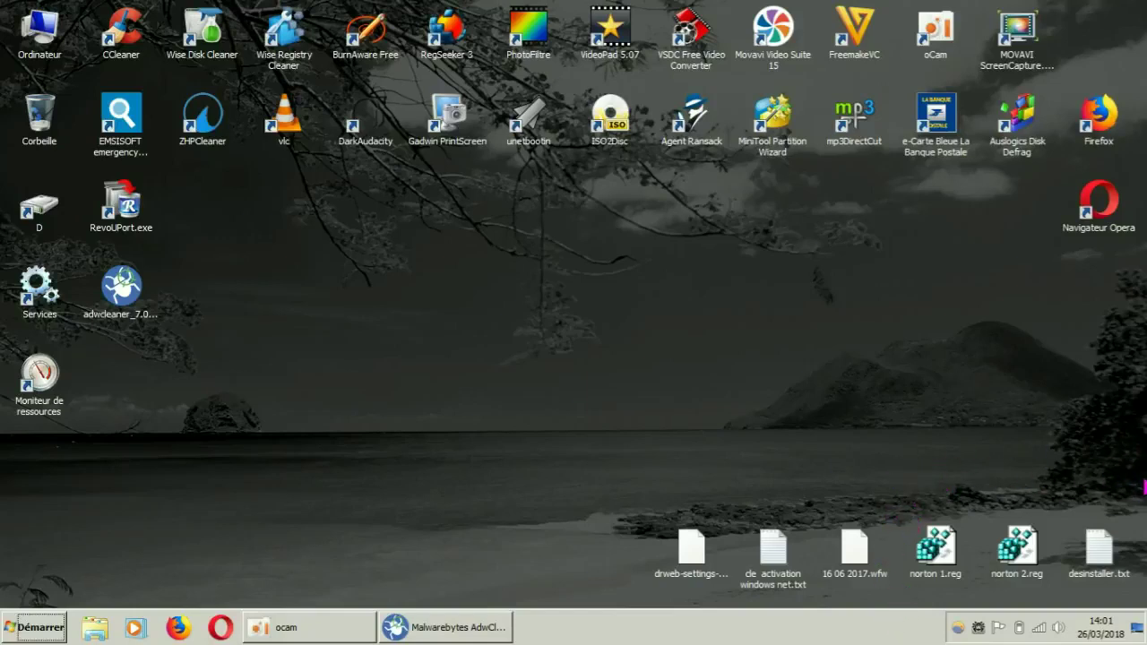
# Restore the AdwCleaner window and uncheck the registry entry and all six folders under PUP.Optional.AuslogicsDriverUpdater
pyautogui.click(491, 628)
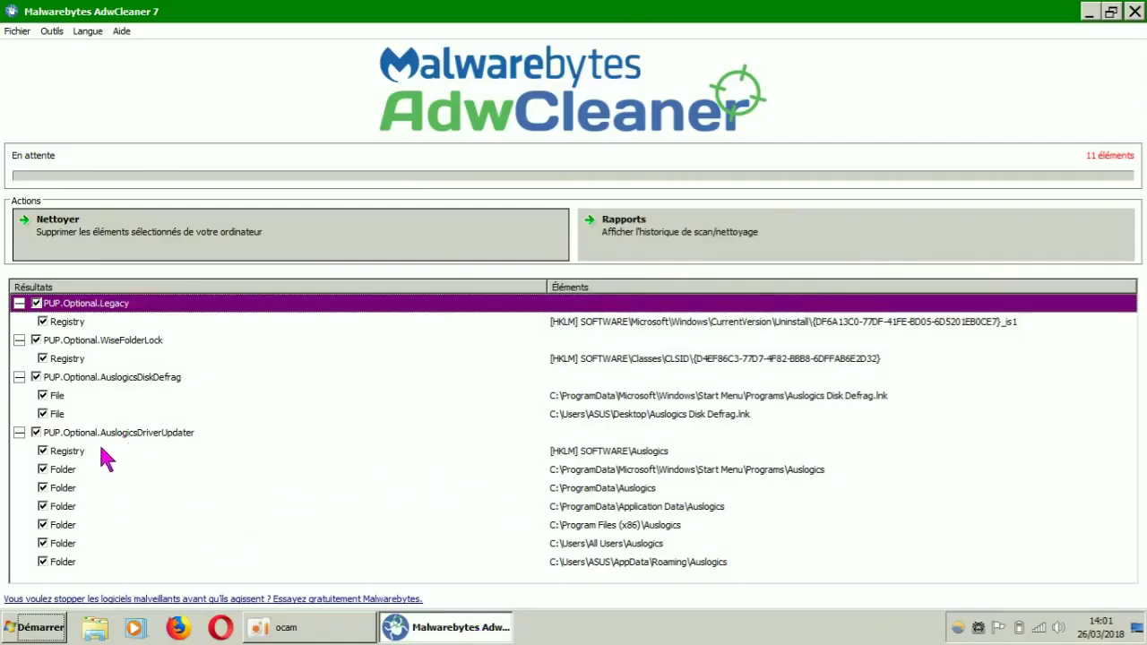
pyautogui.click(109, 430)
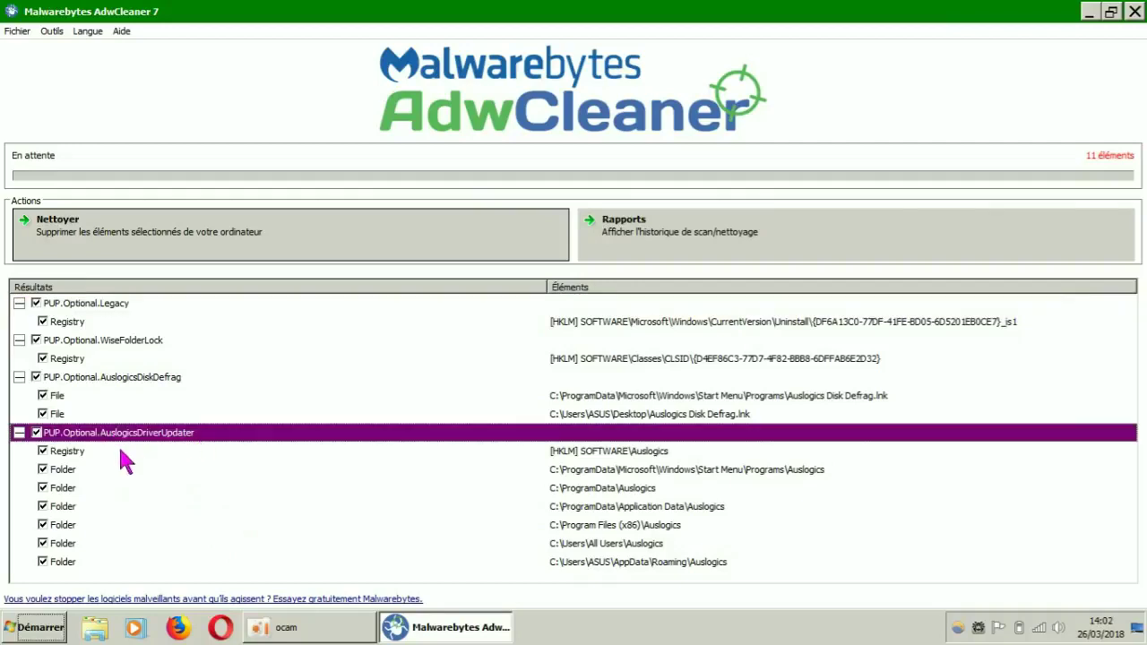
pyautogui.click(71, 456)
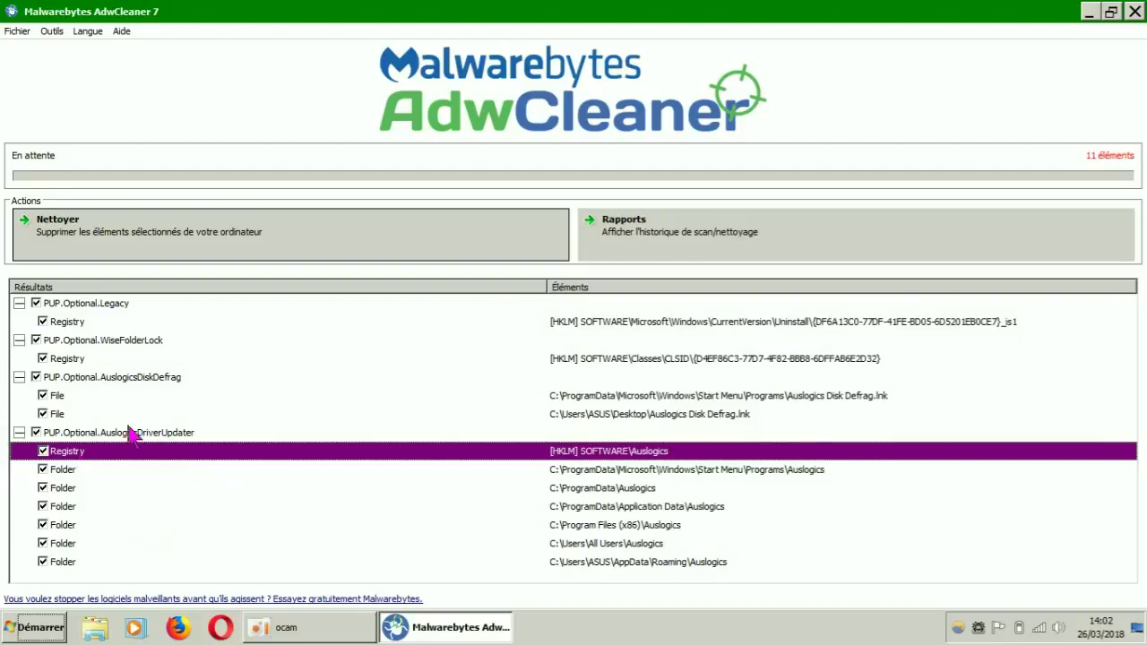
pyautogui.click(43, 450)
pyautogui.click(43, 470)
pyautogui.click(43, 489)
pyautogui.click(43, 507)
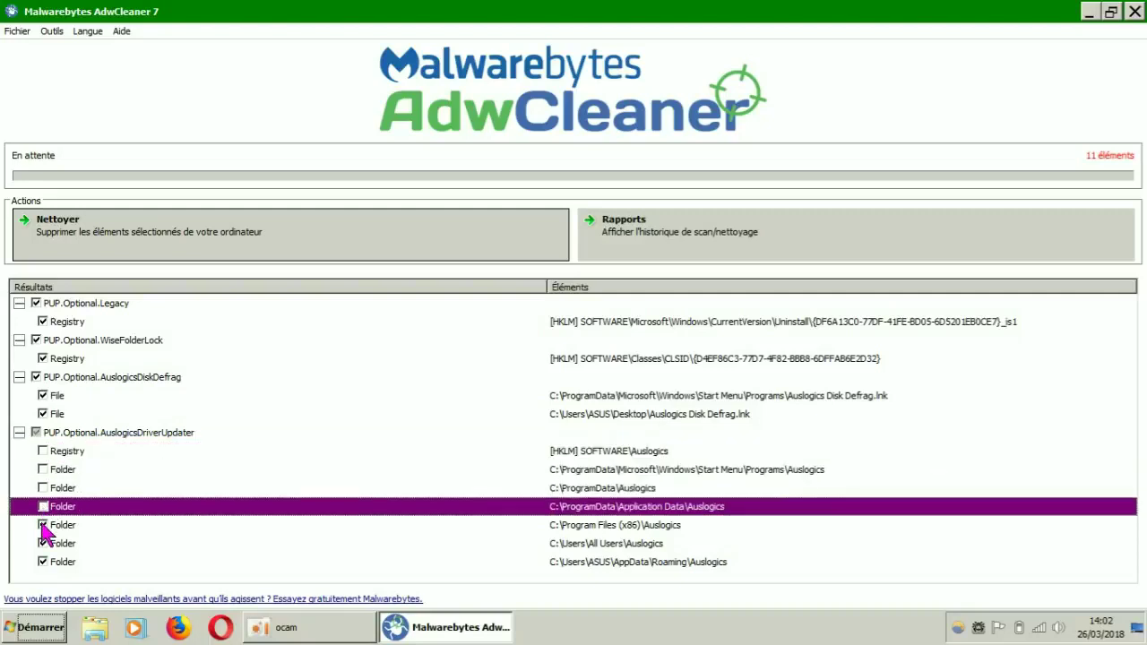
pyautogui.click(43, 526)
pyautogui.click(43, 544)
pyautogui.click(43, 561)
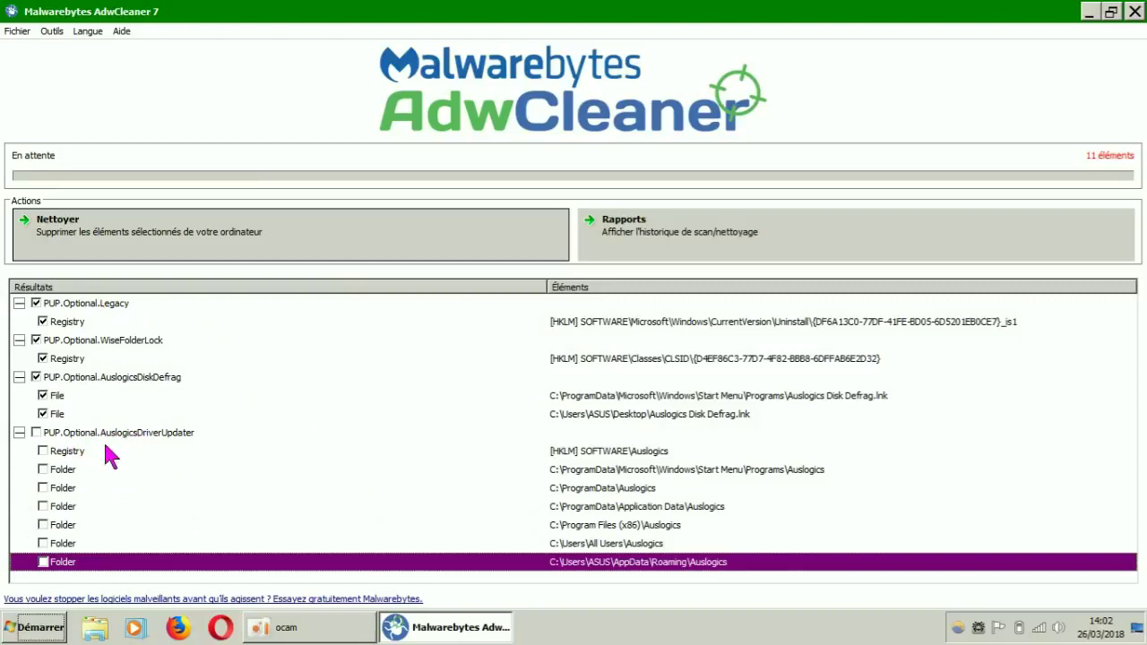
# Examine the PUP.Optional.Legacy registry entry and read its Malwarebytes Labs page in Firefox, closing the browser when done
pyautogui.click(105, 305)
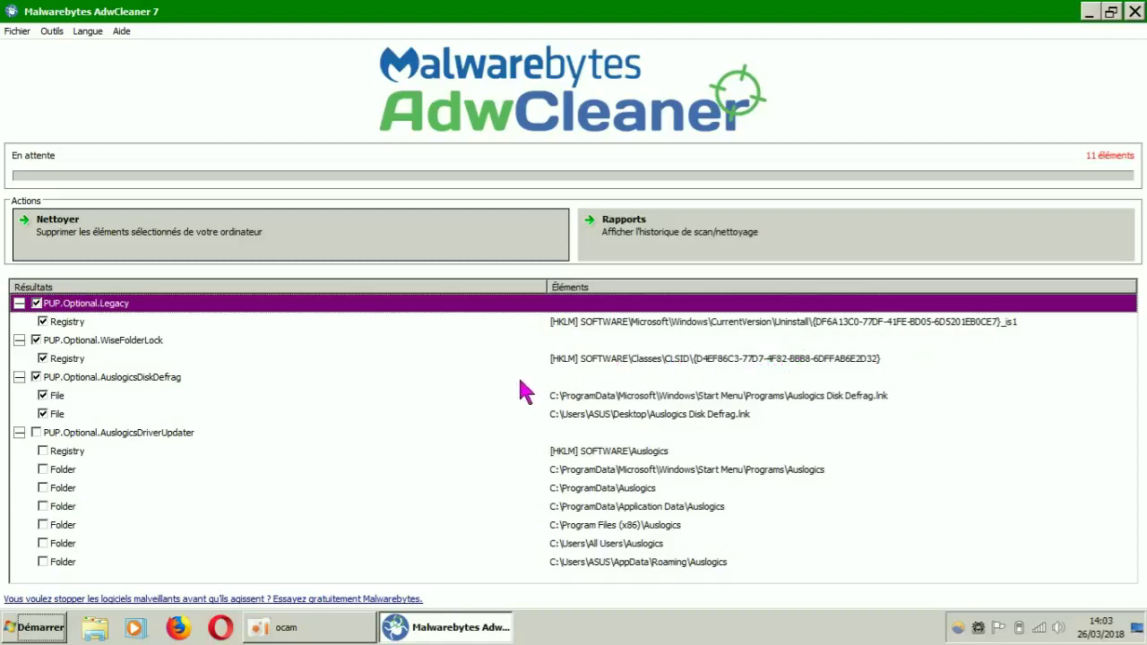
pyautogui.click(817, 323)
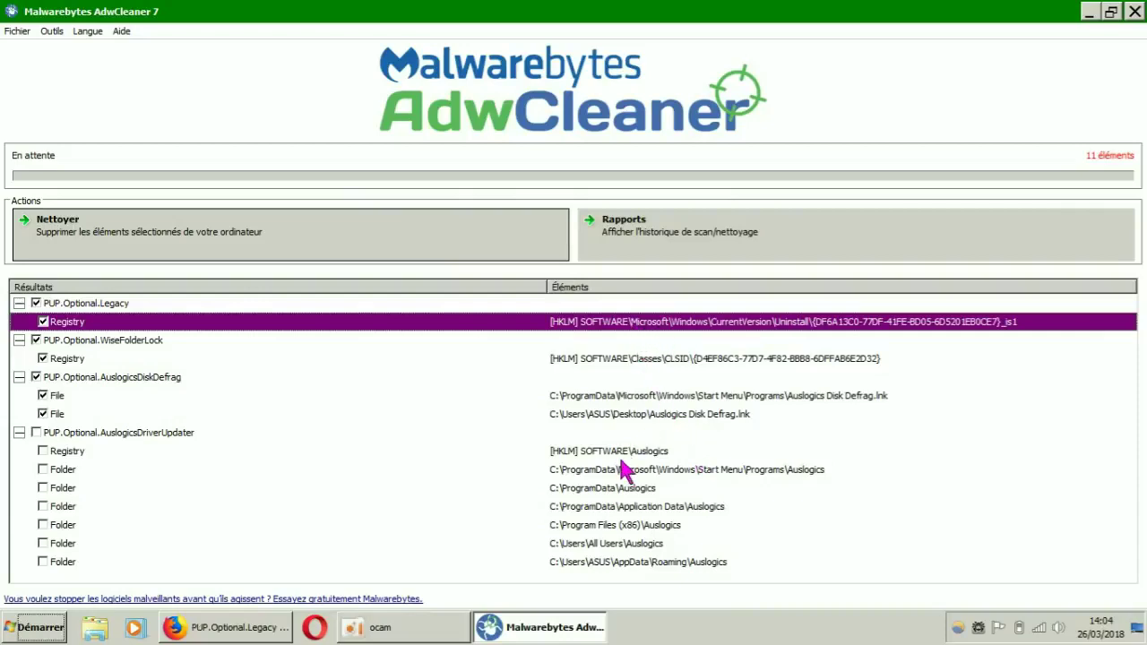
pyautogui.click(260, 630)
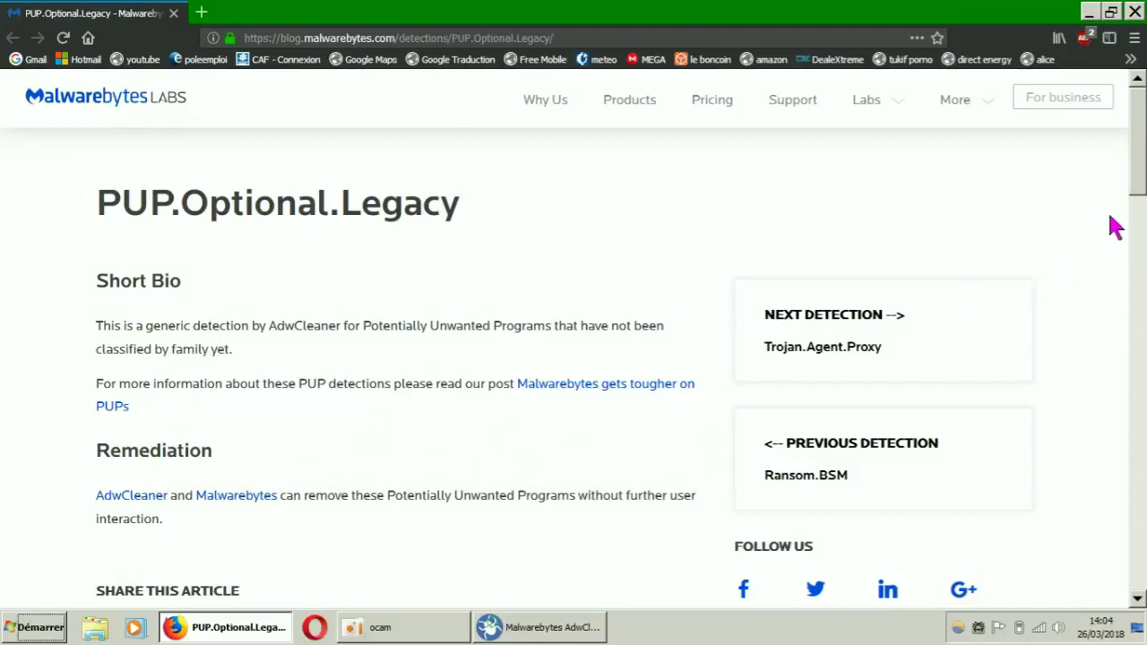
pyautogui.moveTo(1138, 193); pyautogui.dragTo(1132, 236)
pyautogui.click(1134, 12)
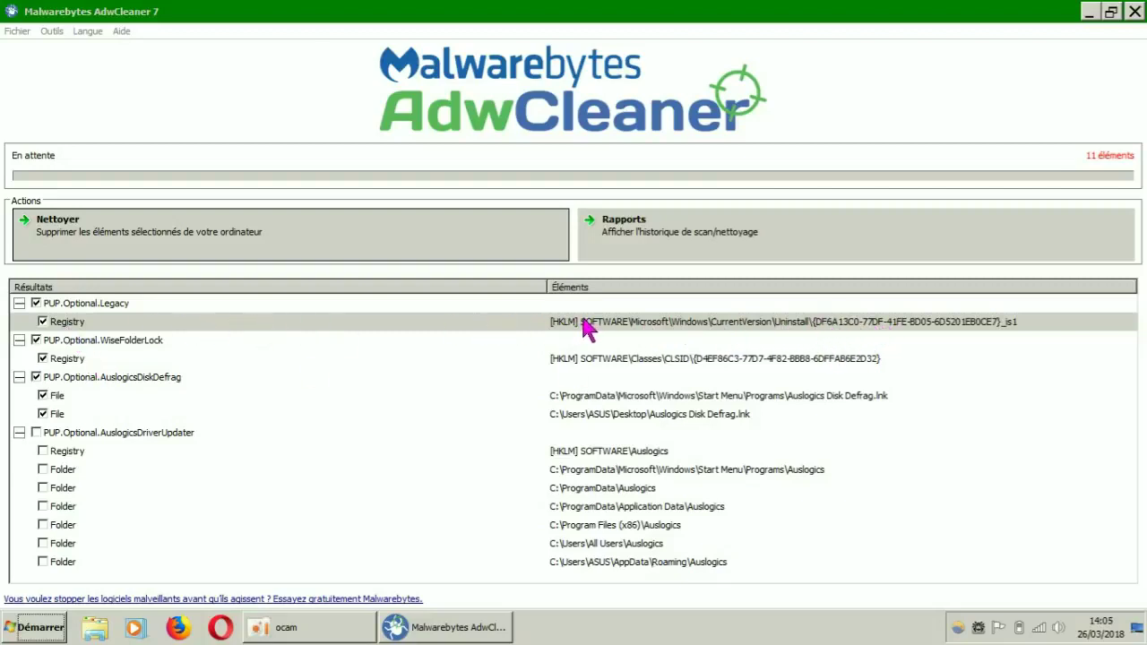
# Check the PUP.Optional.WiseFolderLock detection against the Wise Disk Cleaner and Wise Registry Cleaner shortcuts on the desktop
pyautogui.click(123, 344)
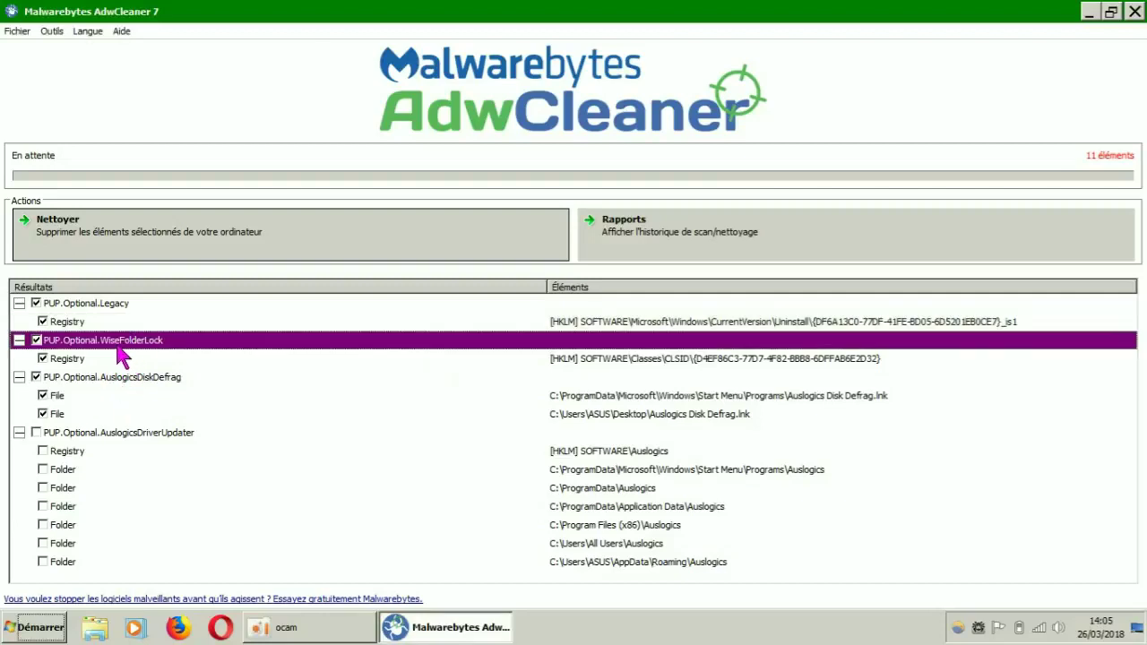
pyautogui.click(1088, 12)
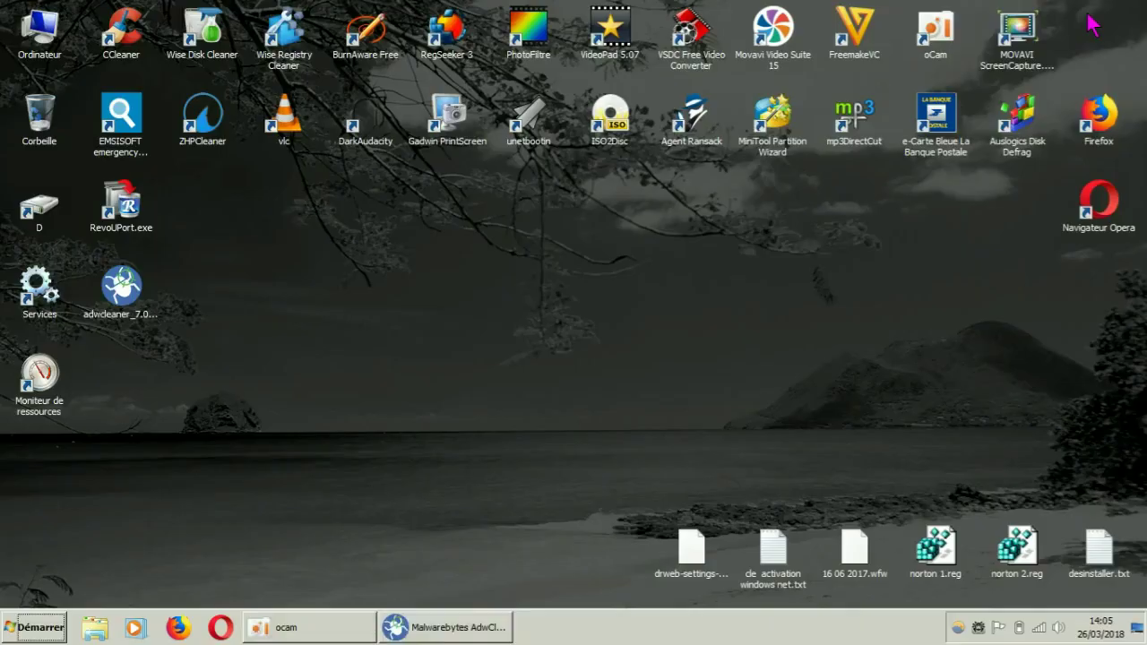
pyautogui.click(217, 49)
pyautogui.click(283, 58)
pyautogui.click(224, 50)
pyautogui.click(285, 54)
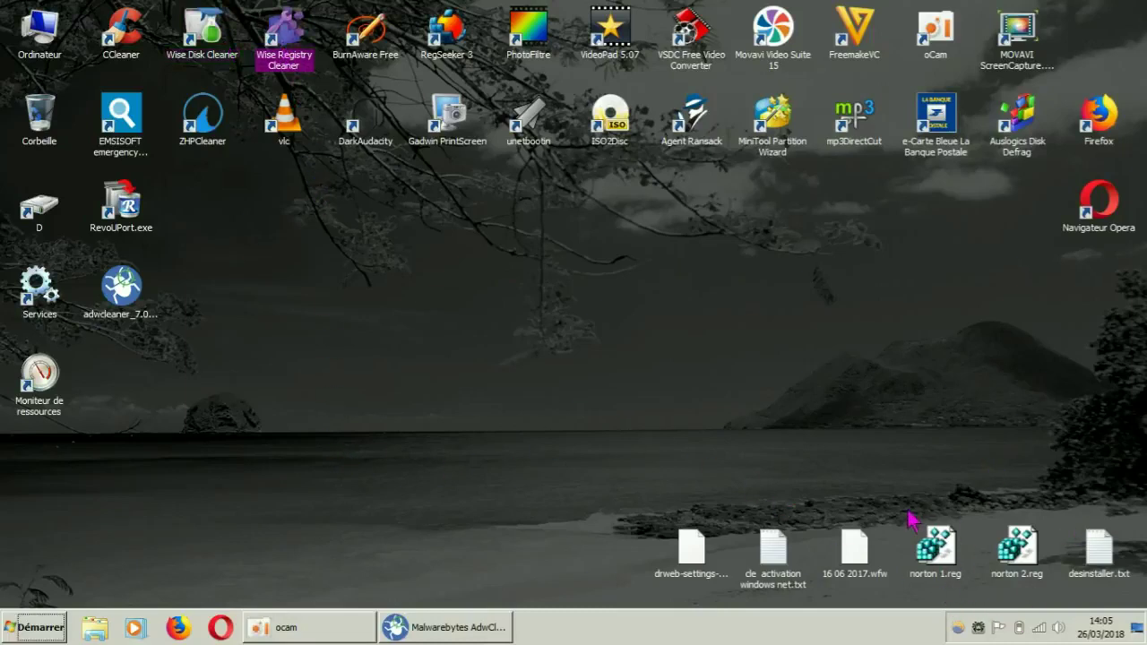
pyautogui.click(203, 40)
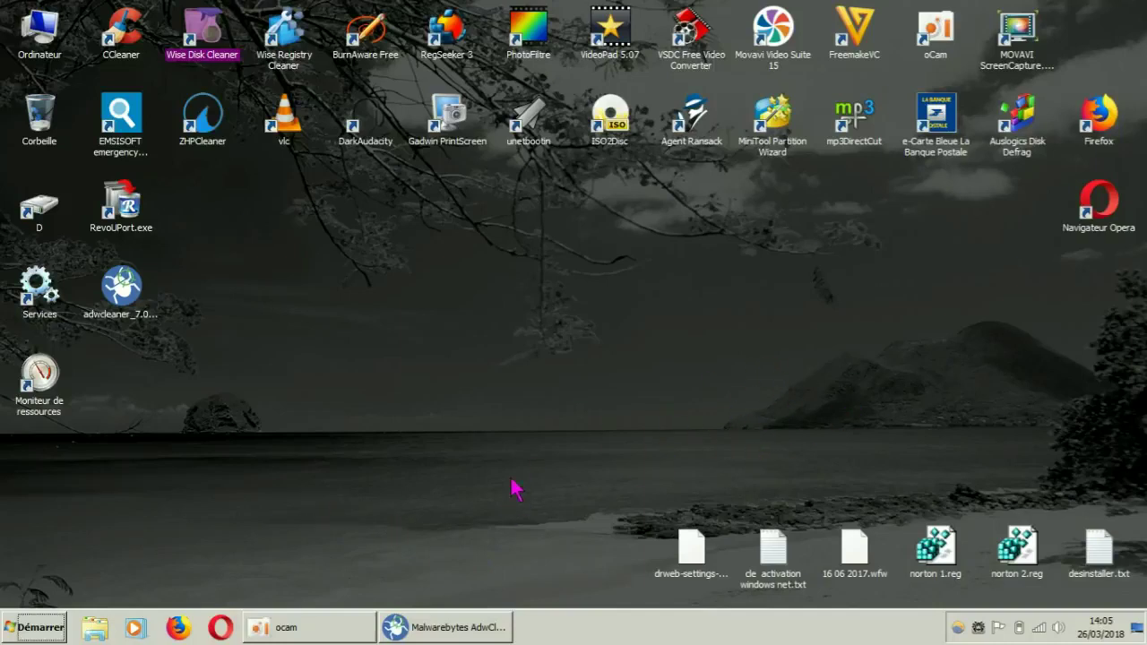
pyautogui.moveTo(327, 635)
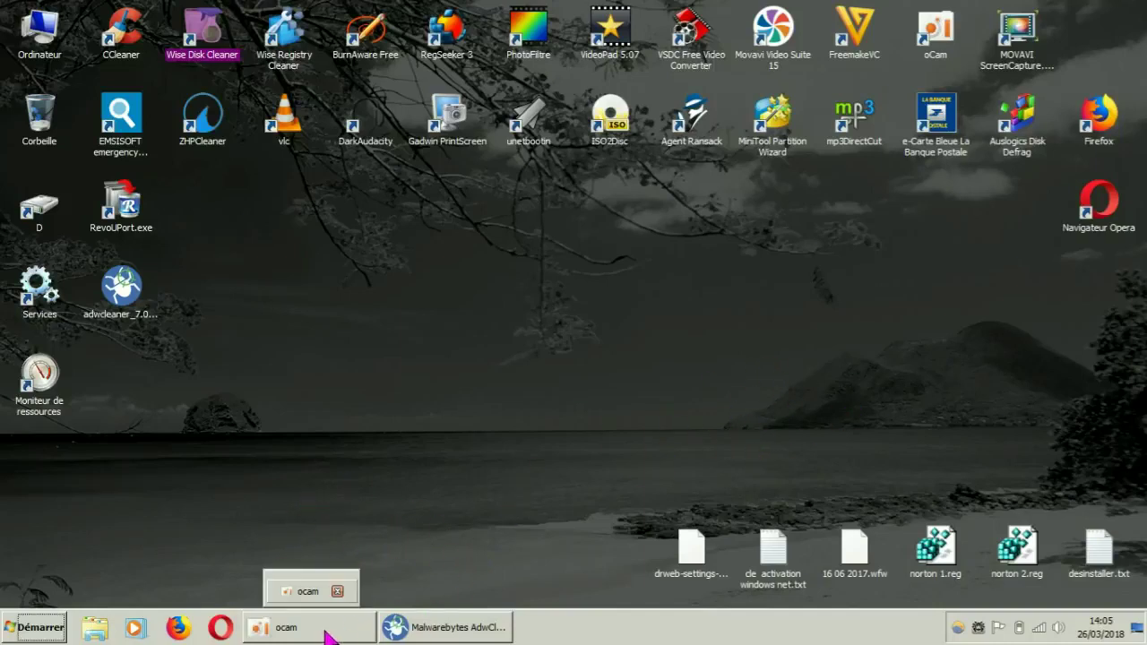
# Restore the AdwCleaner window and uncheck both Auslogics Disk Defrag.lnk files under PUP.Optional.AuslogicsDiskDefrag
pyautogui.click(444, 629)
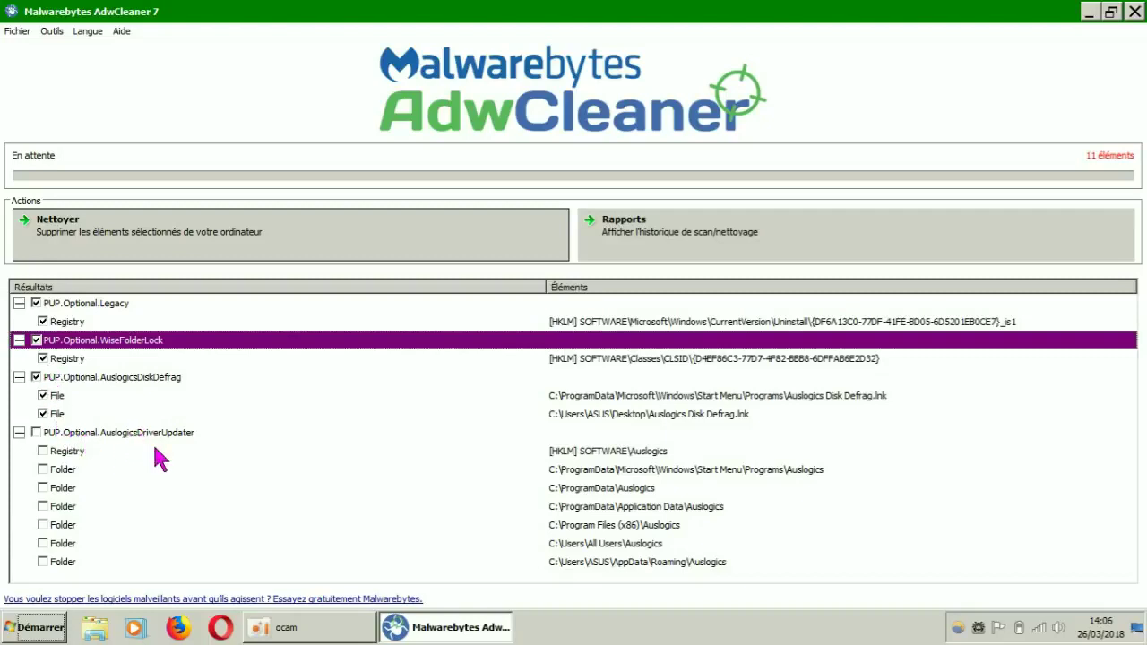
pyautogui.click(101, 380)
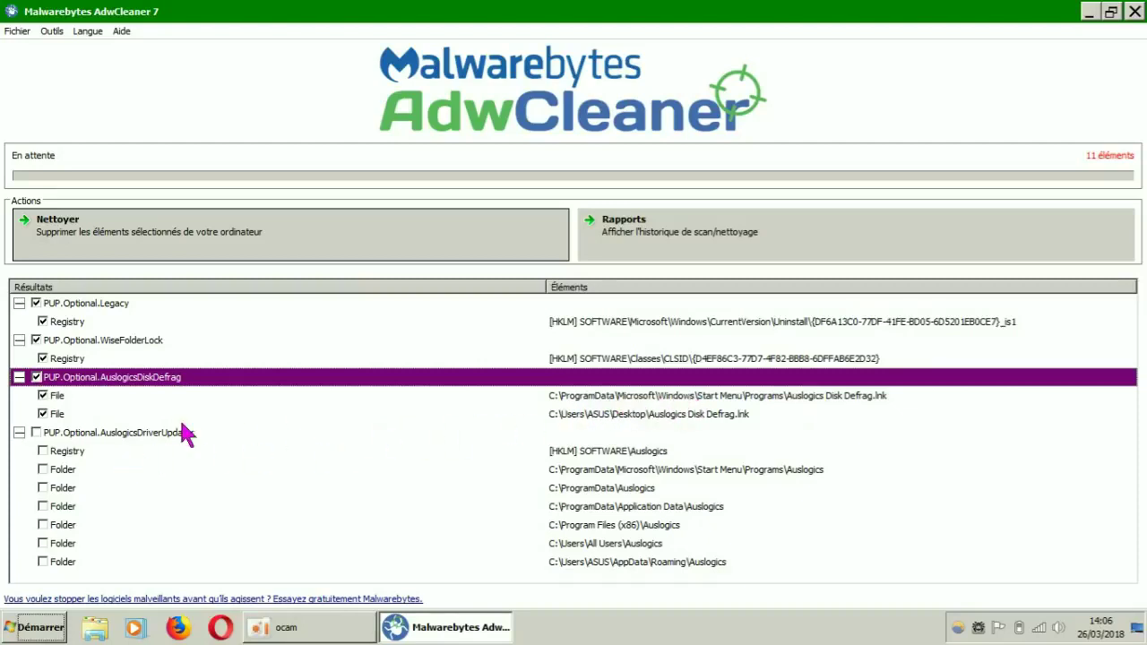
pyautogui.click(42, 395)
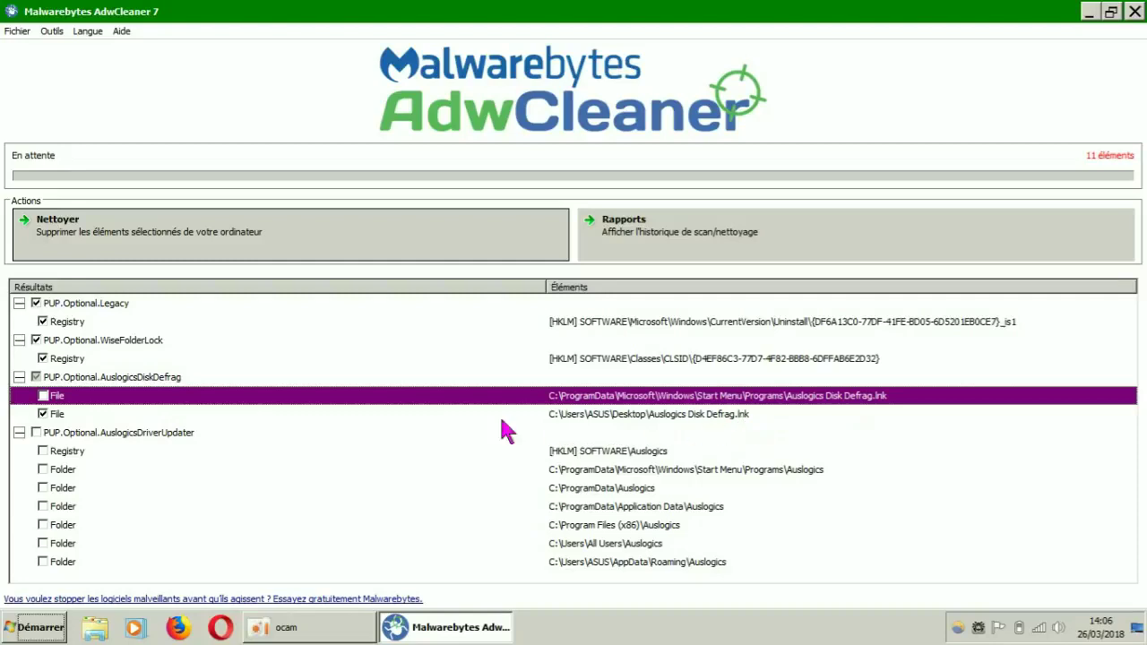
pyautogui.click(42, 414)
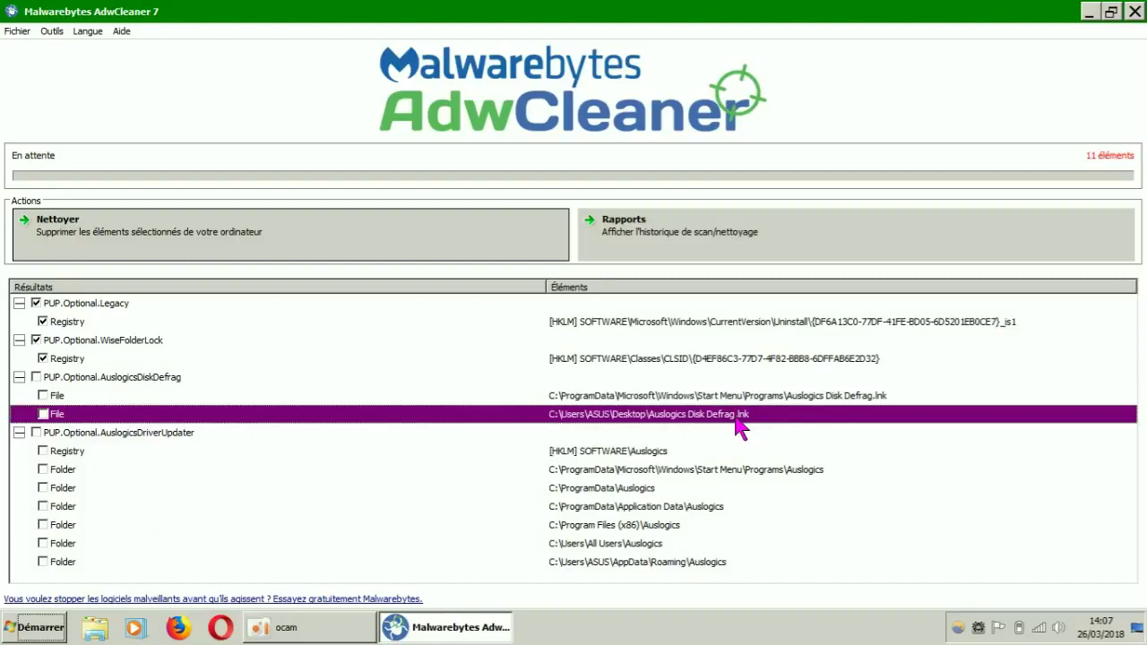
# Locate the Auslogics Disk Defrag shortcut on the desktop and return to the AdwCleaner results
pyautogui.click(1091, 14)
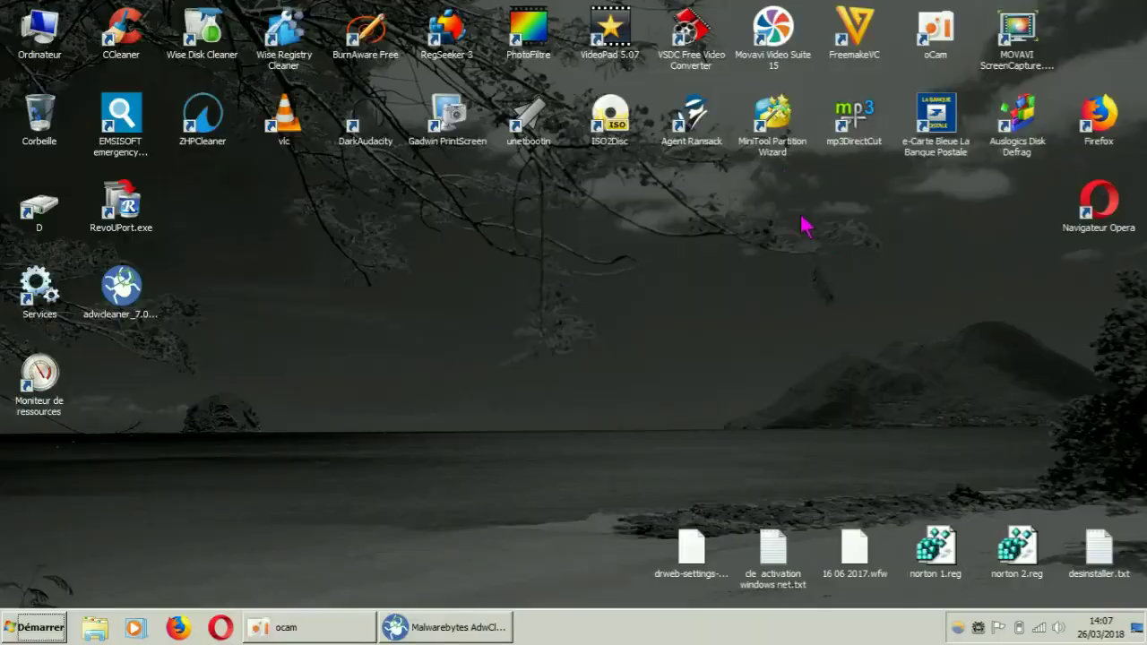
pyautogui.click(777, 118)
pyautogui.click(1022, 139)
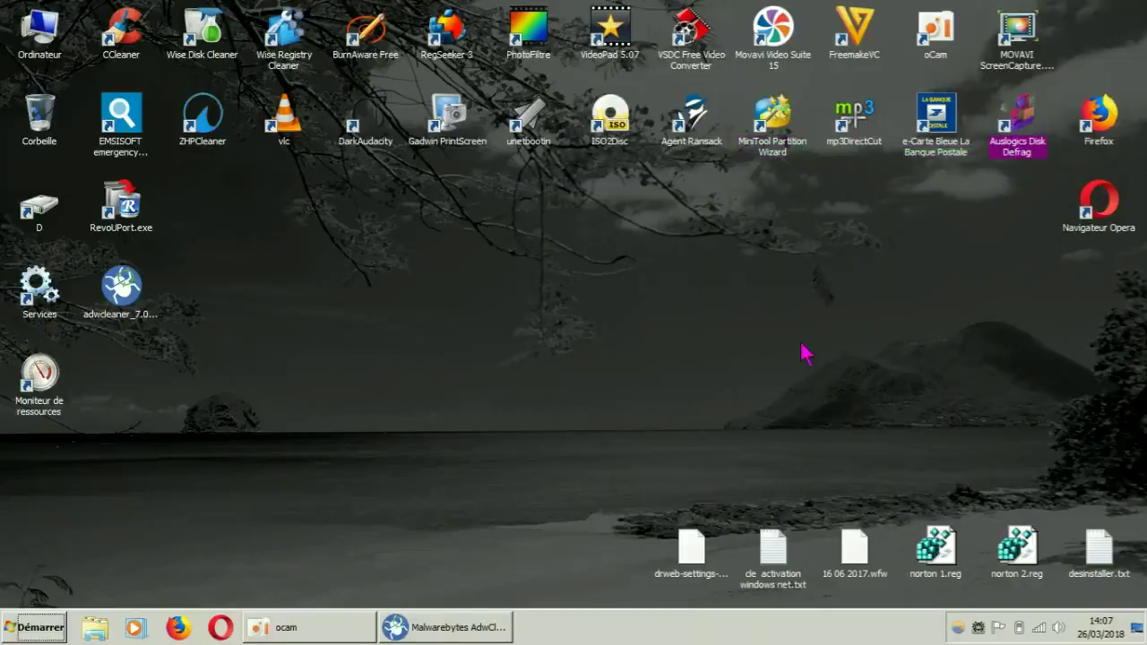
pyautogui.click(427, 633)
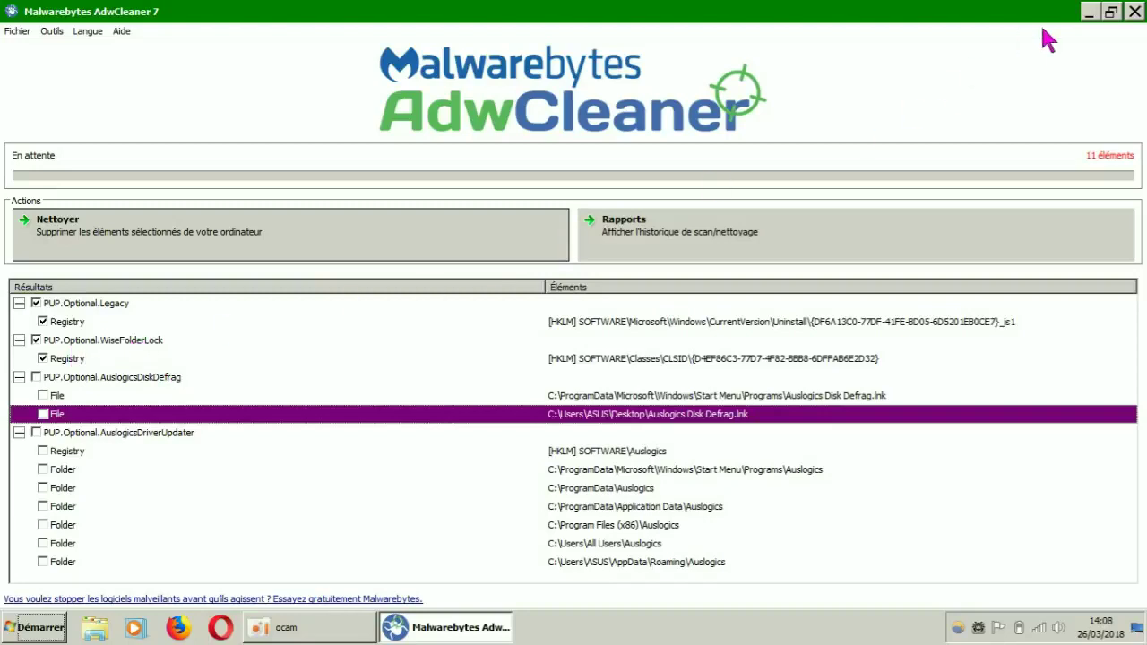
# Revisit the Wise Disk Cleaner and Wise Registry Cleaner desktop shortcuts and bring the AdwCleaner results back
pyautogui.click(1088, 12)
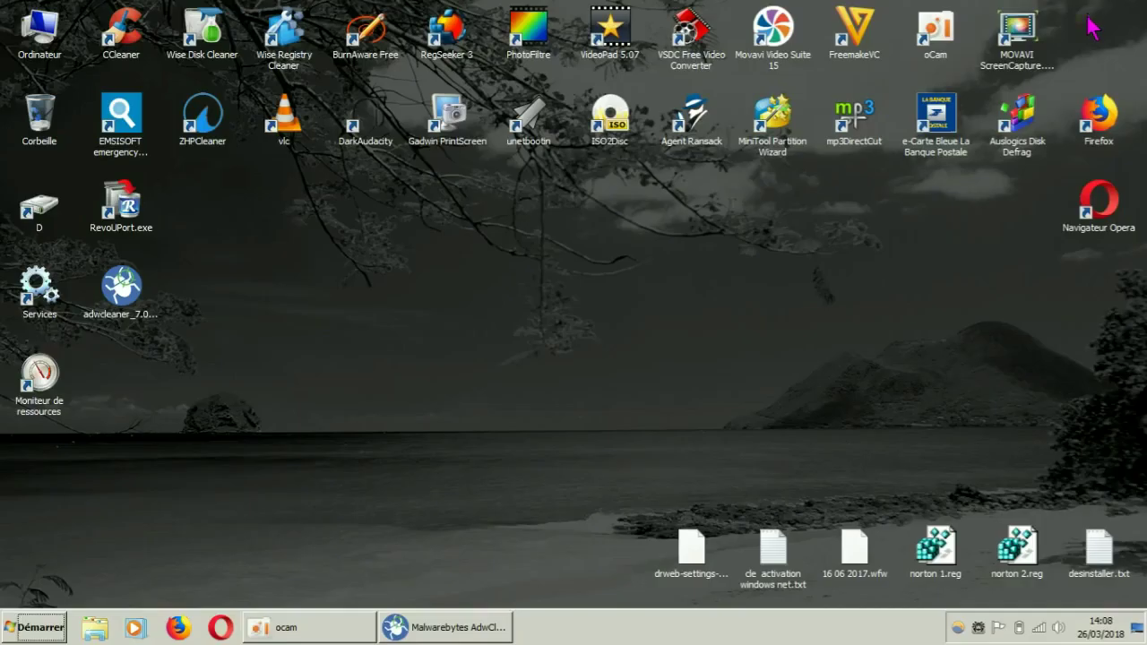
pyautogui.click(203, 36)
pyautogui.click(287, 40)
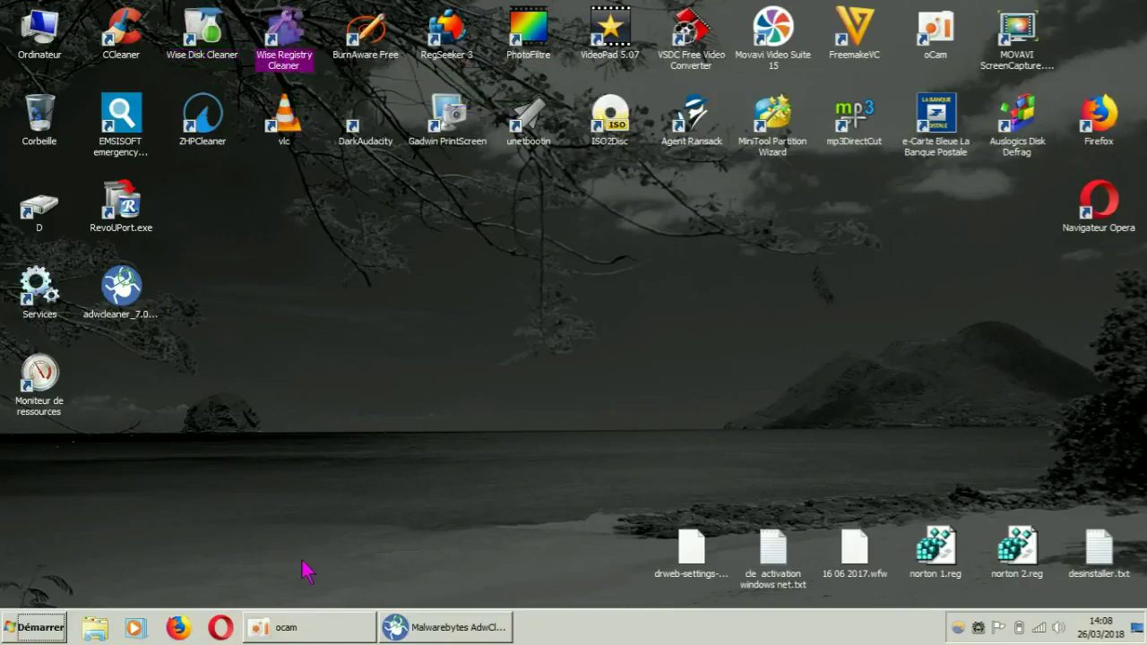
pyautogui.click(385, 627)
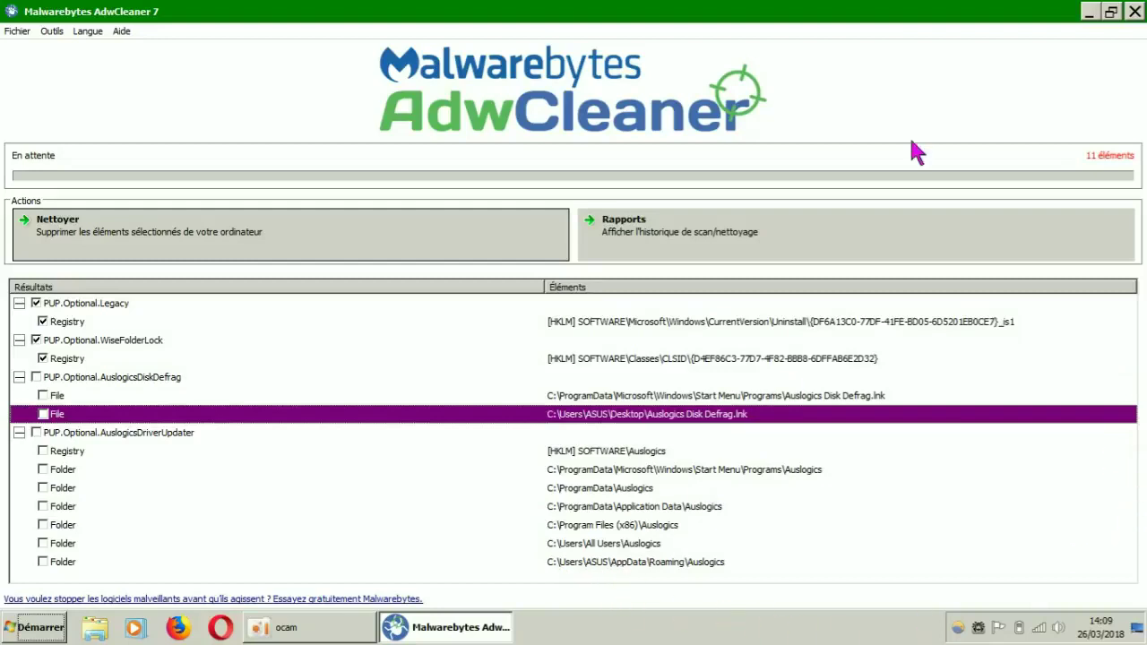
pyautogui.click(1110, 12)
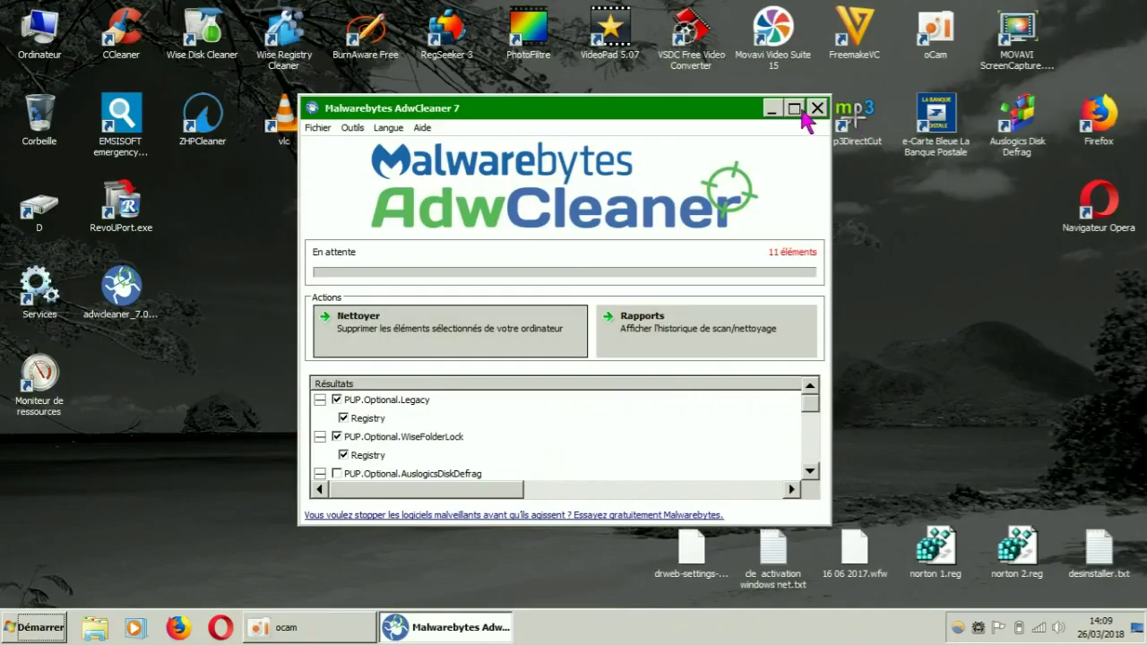
pyautogui.click(794, 110)
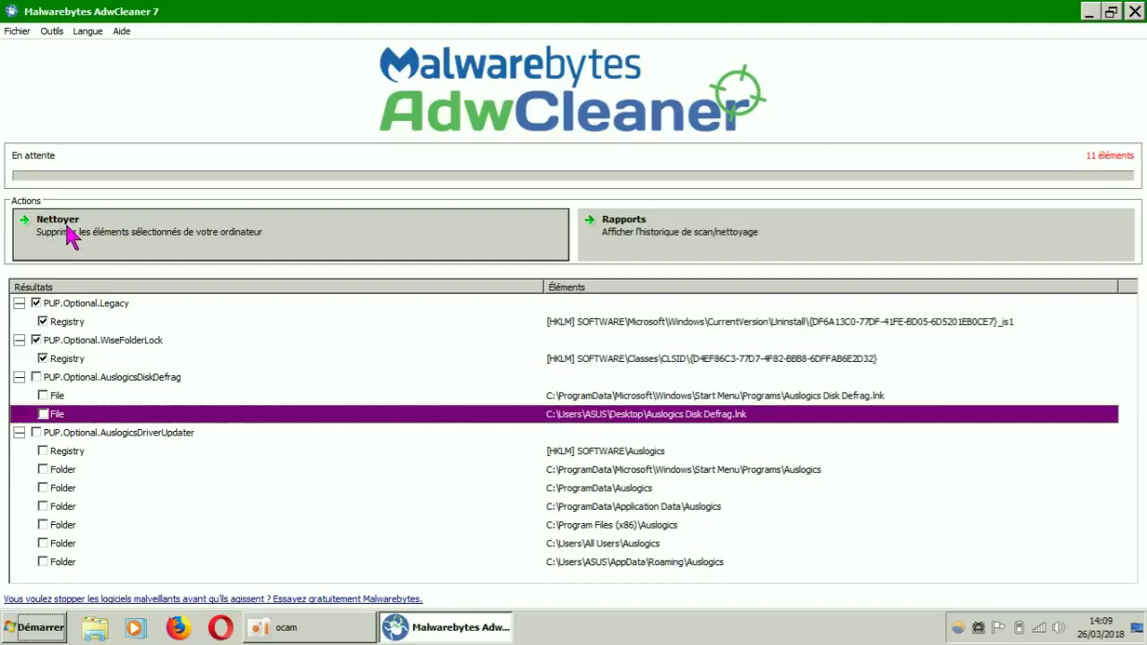
pyautogui.moveTo(322, 634)
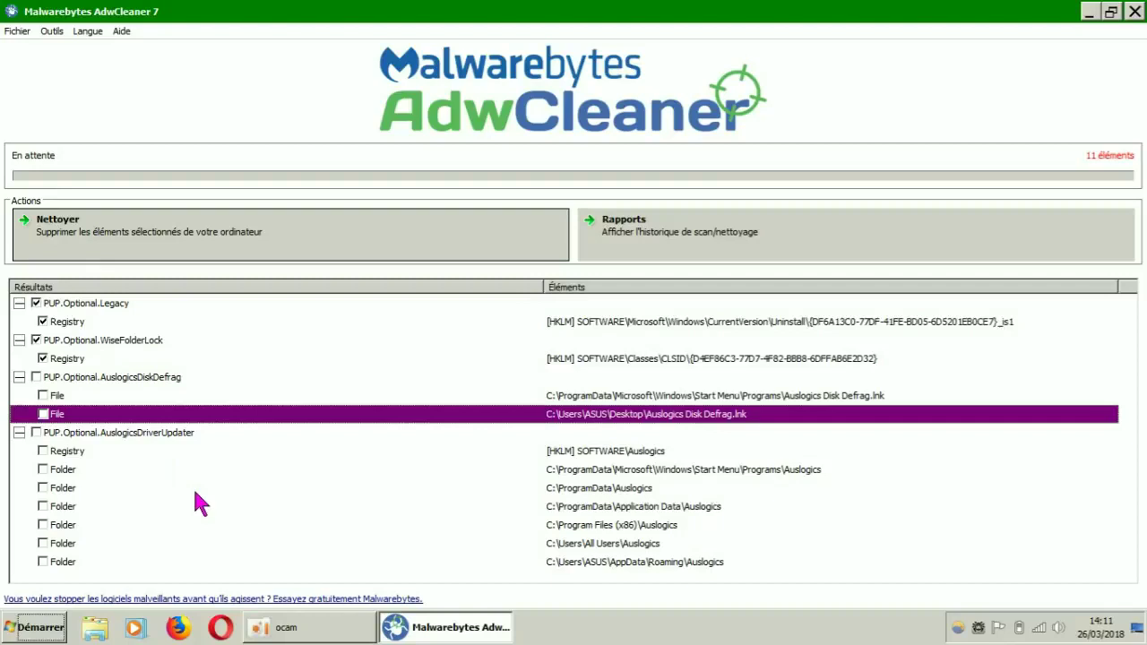
# Minimize AdwCleaner, move desinstaller.txt below the Moniteur de ressources shortcut, and return the file to its place beside norton 2.reg
pyautogui.click(1089, 14)
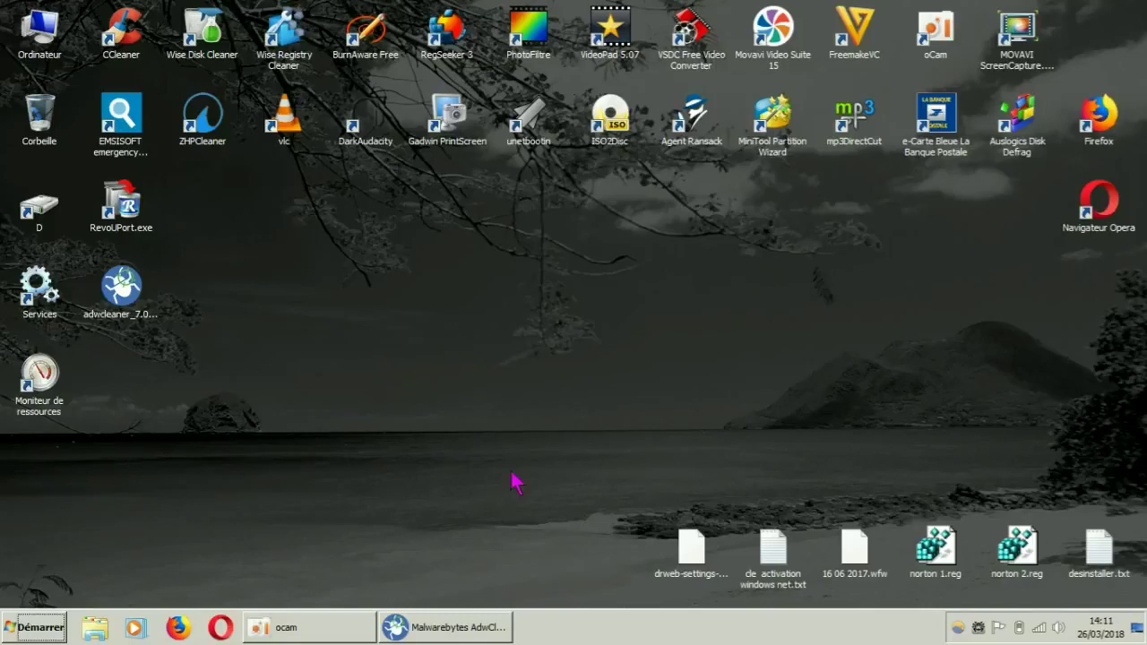
pyautogui.moveTo(1102, 560); pyautogui.dragTo(47, 484)
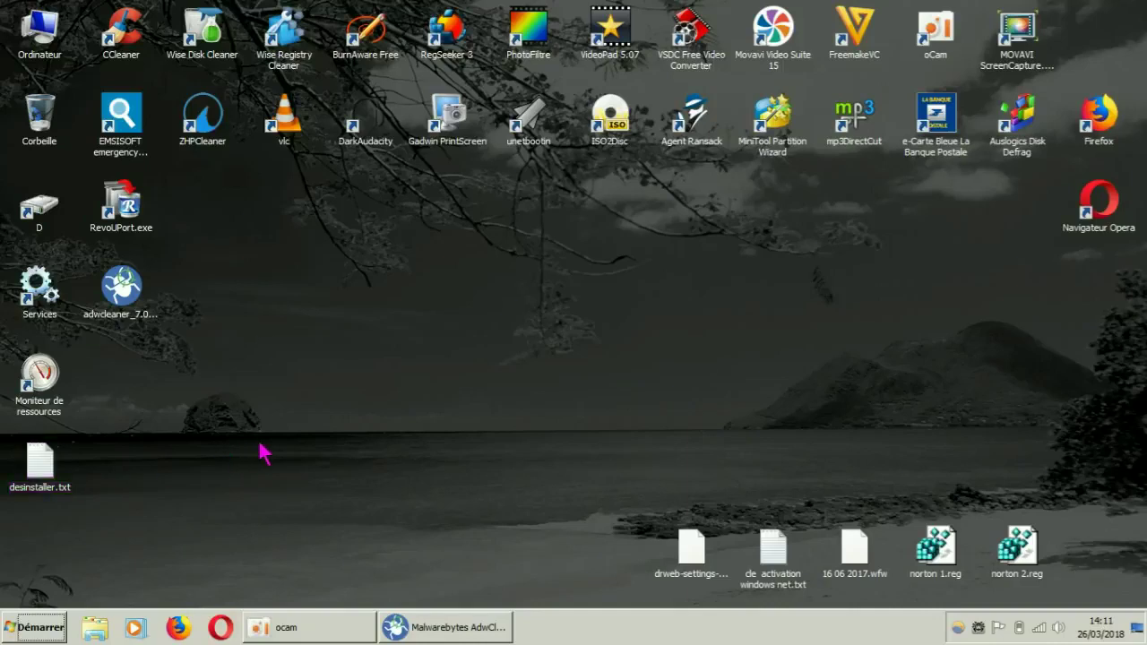
pyautogui.click(43, 474)
pyautogui.moveTo(295, 433); pyautogui.dragTo(1078, 542)
pyautogui.click(753, 408)
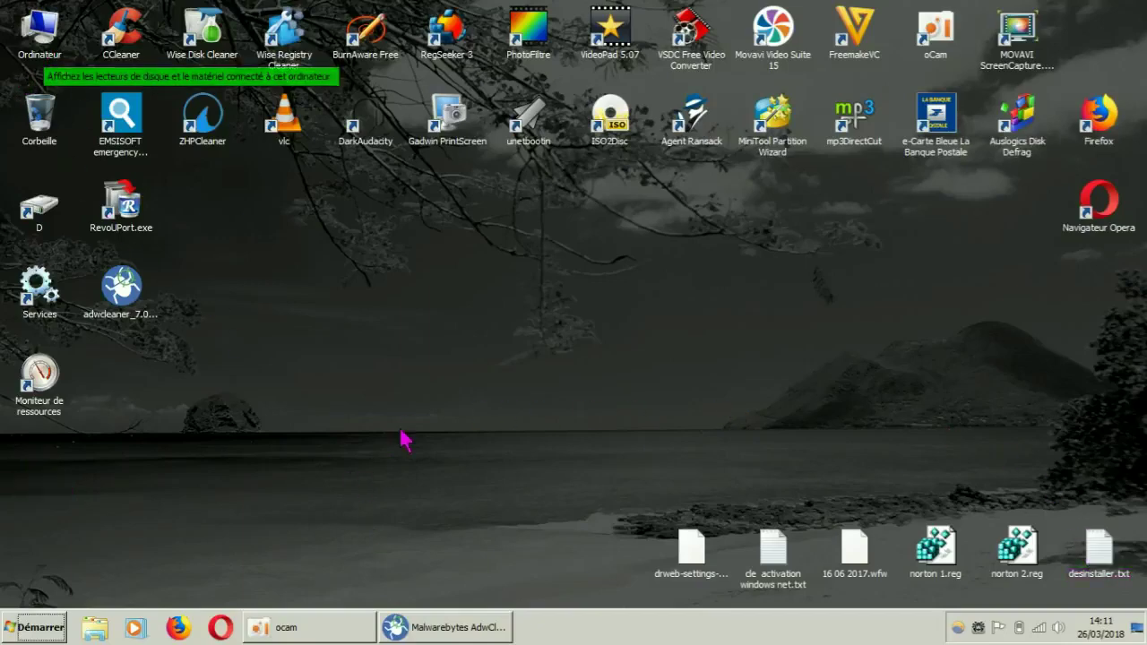
# Leave AdwCleaner minimized and open the AdwCleaner folder on the Windows (C:) drive to view its contents
pyautogui.click(461, 629)
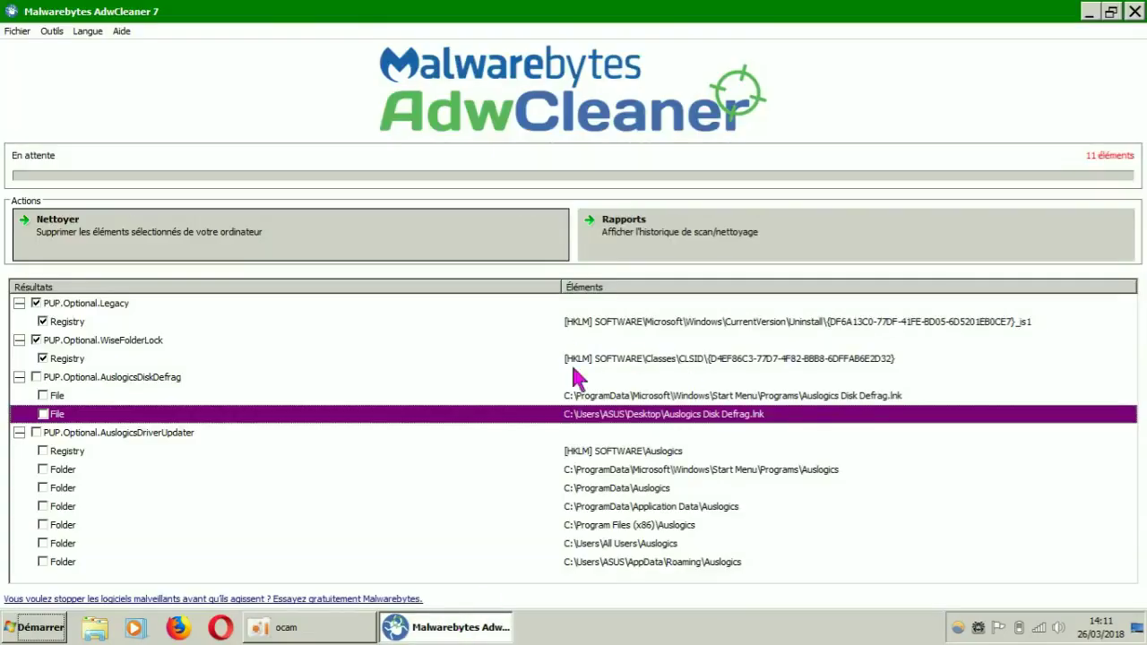
pyautogui.click(1089, 12)
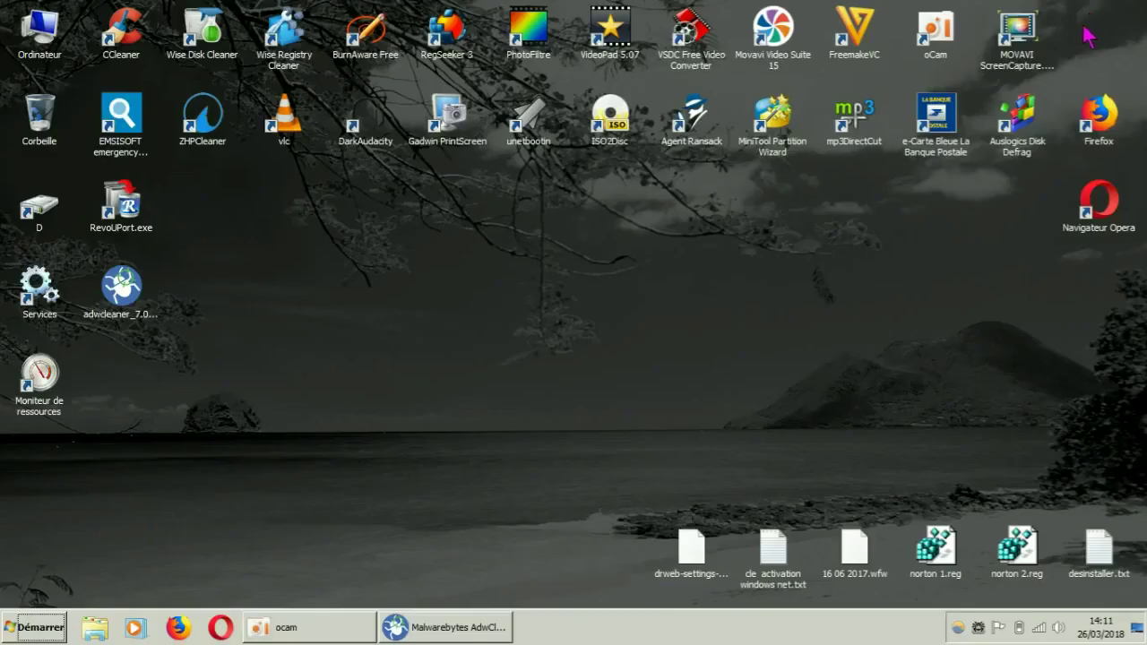
pyautogui.doubleClick(51, 54)
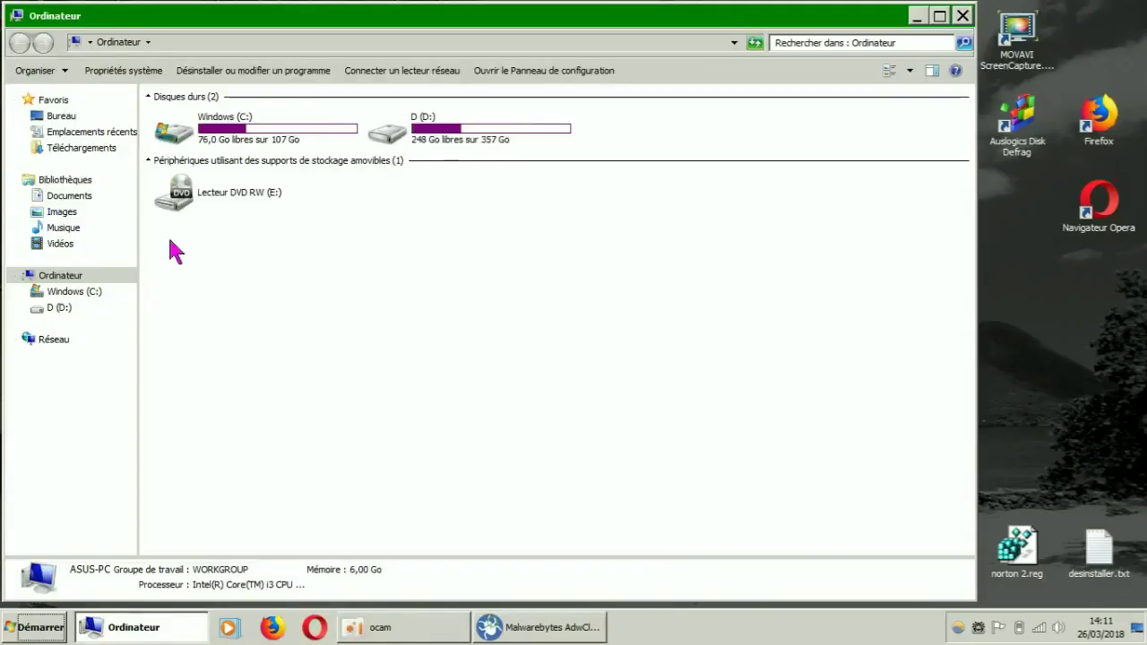
pyautogui.doubleClick(234, 134)
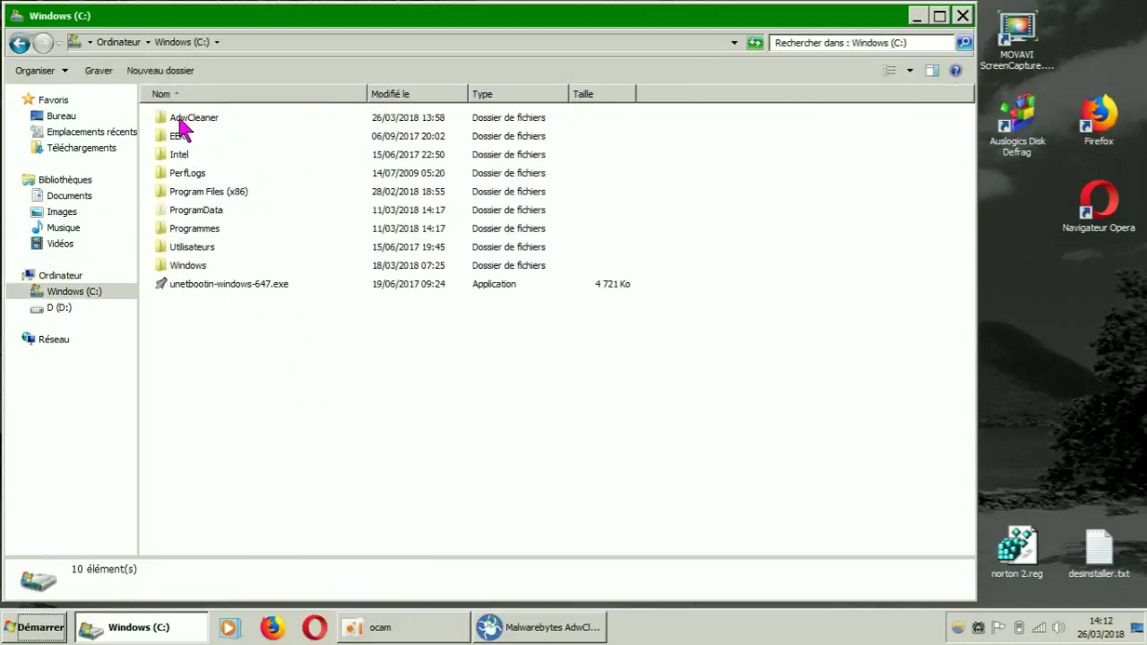
pyautogui.doubleClick(190, 124)
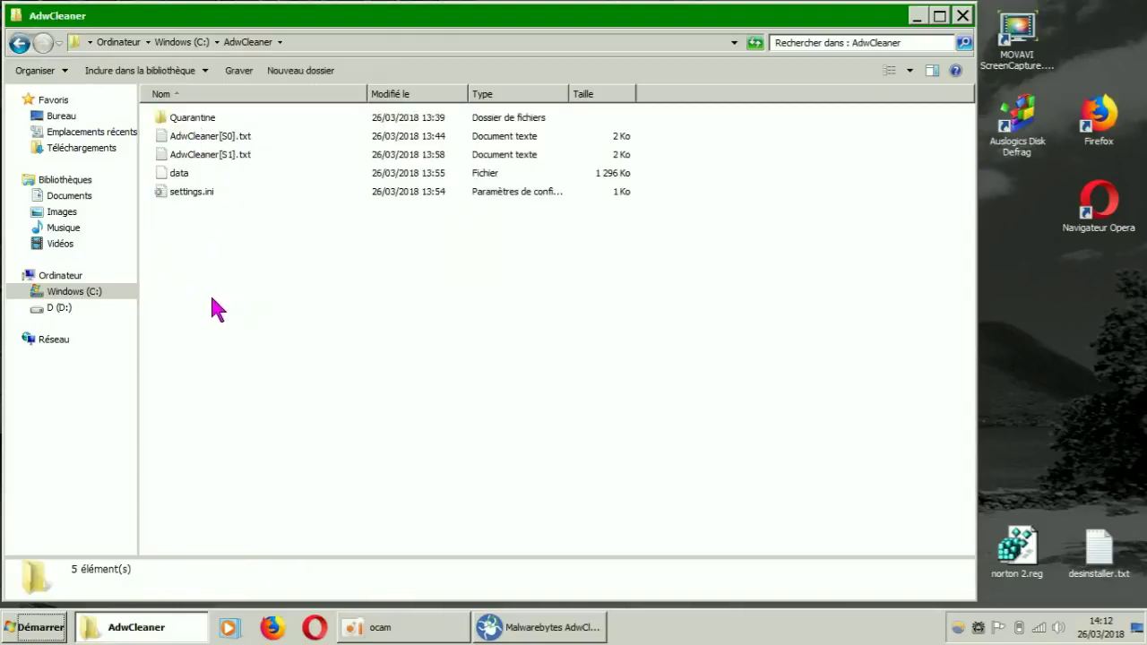
# View the contents of the Quarantine subfolder, go back to the AdwCleaner folder and close the window
pyautogui.doubleClick(191, 118)
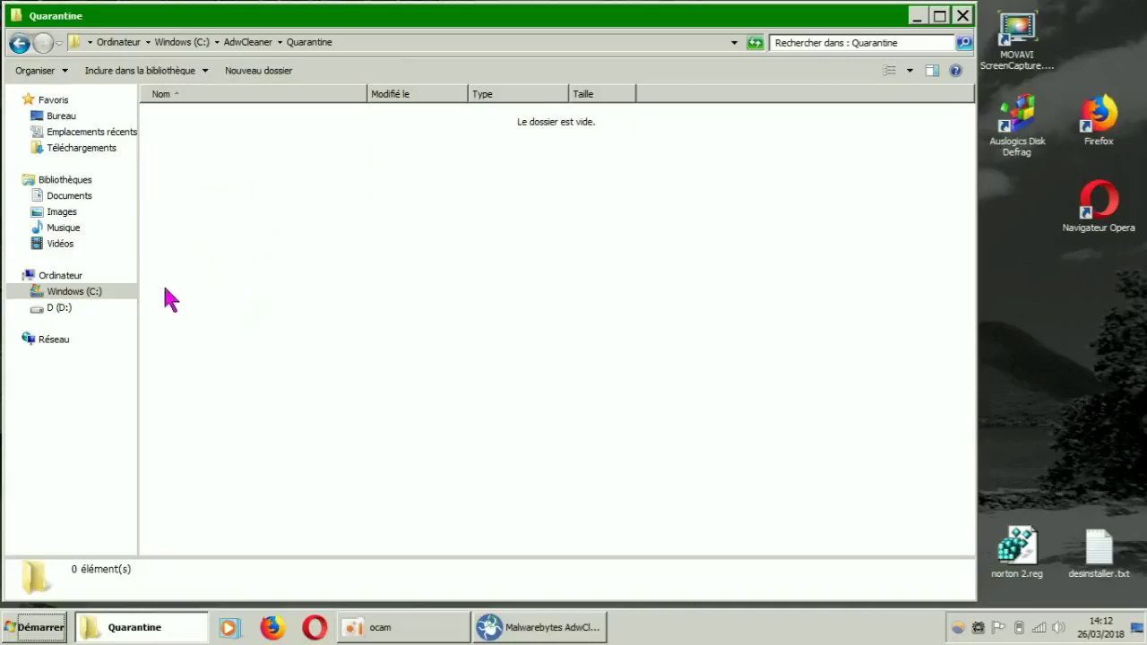
pyautogui.click(19, 42)
pyautogui.click(273, 280)
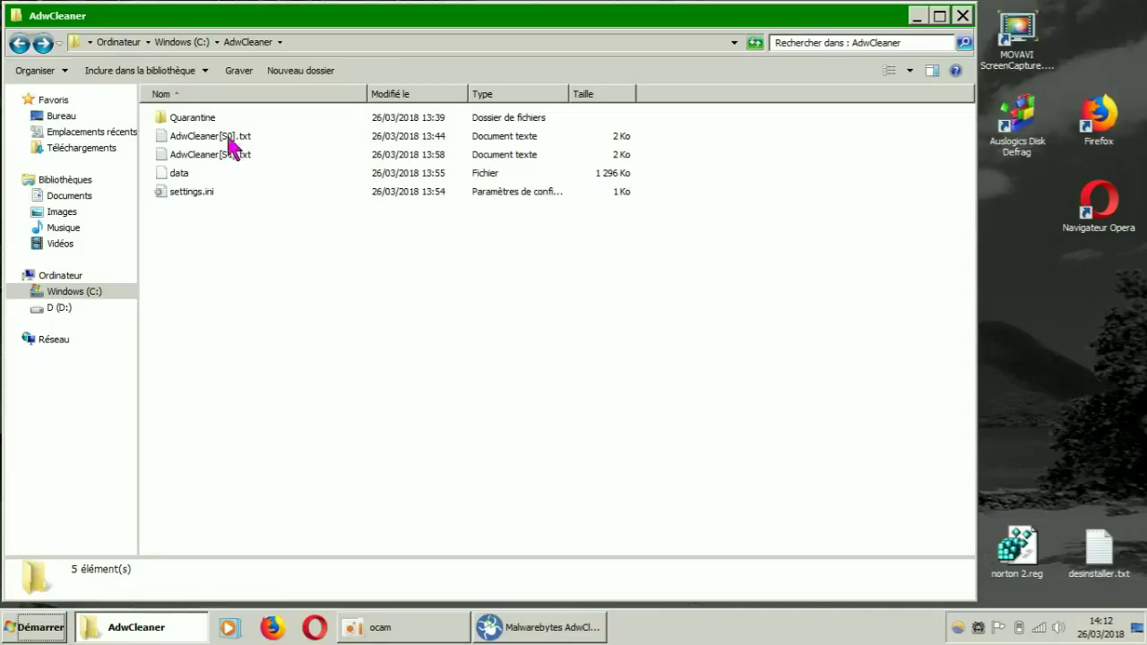
pyautogui.click(962, 15)
pyautogui.moveTo(456, 622)
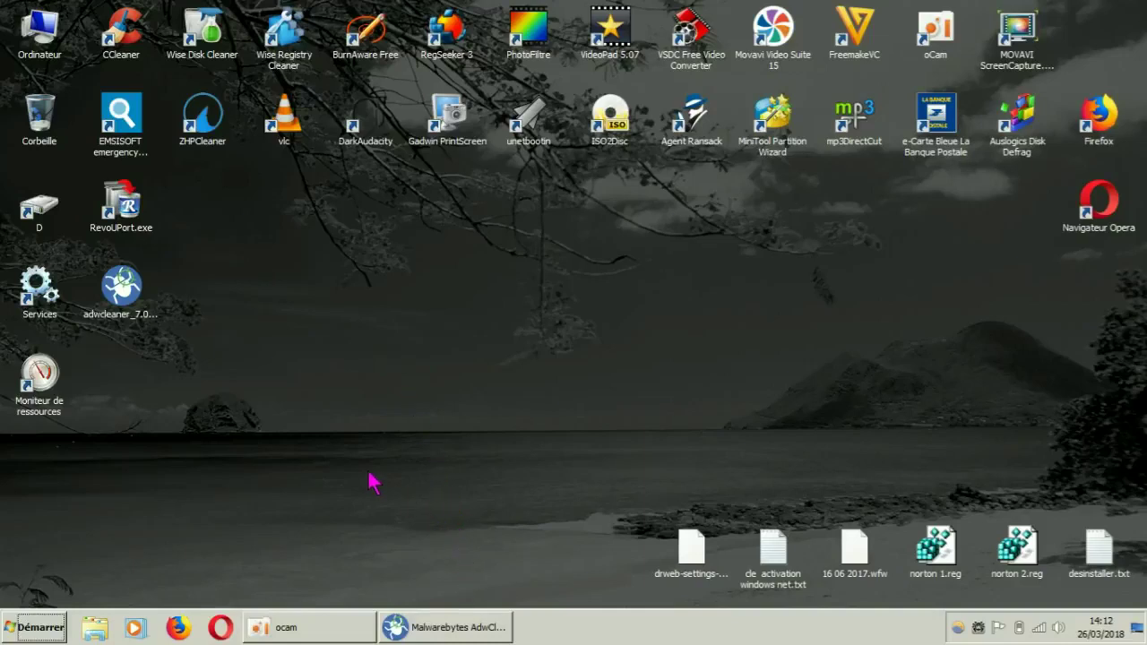
# Reopen the Quarantine subfolder of AdwCleaner on Windows (C:), check its contents and close it
pyautogui.doubleClick(48, 43)
pyautogui.doubleClick(247, 140)
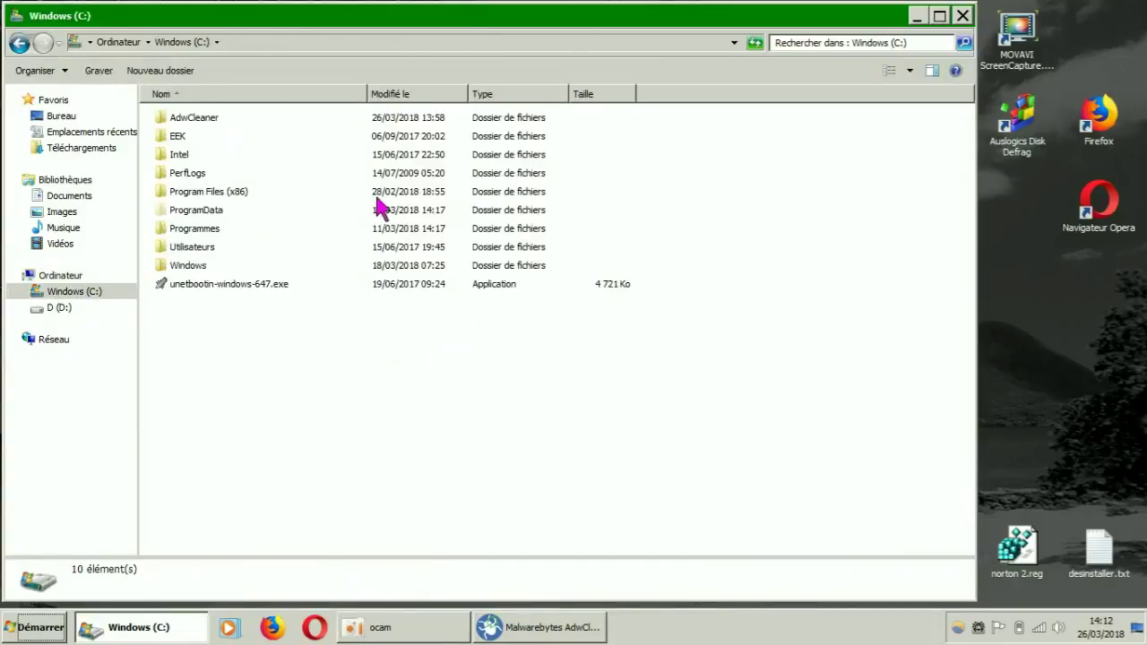
pyautogui.doubleClick(211, 125)
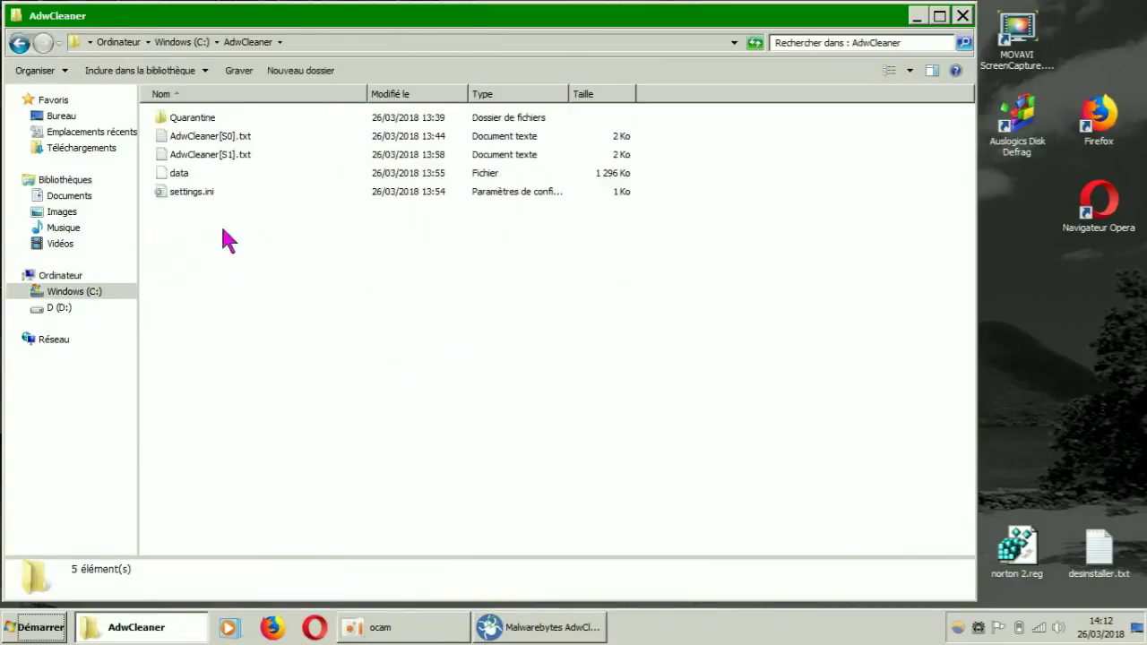
pyautogui.doubleClick(203, 121)
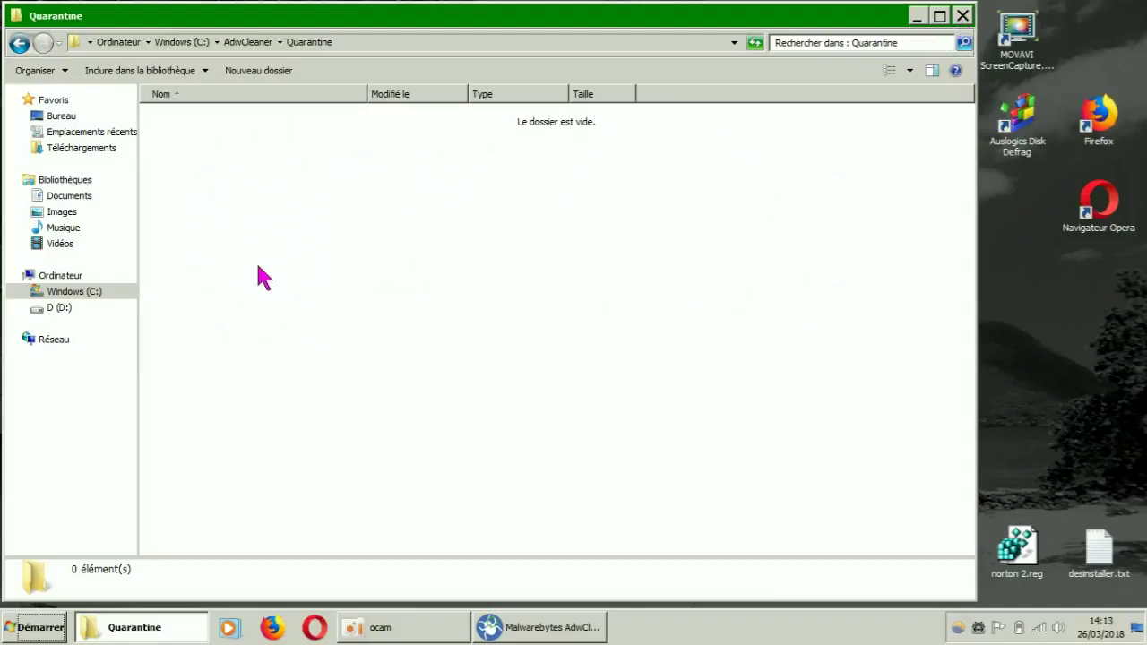
pyautogui.click(962, 15)
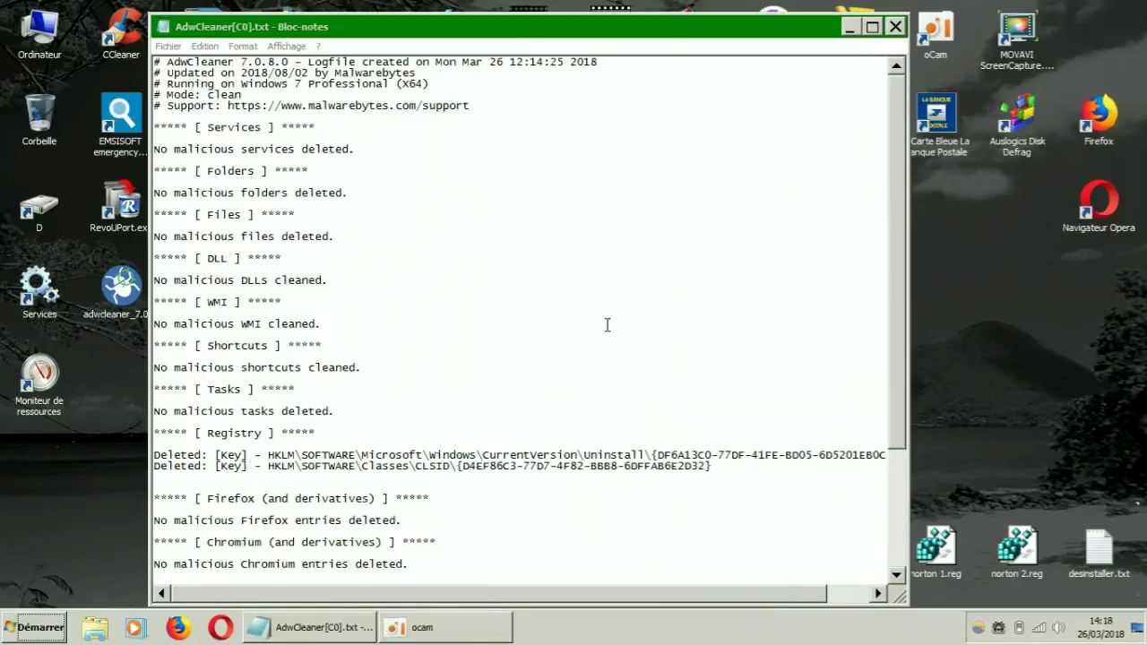
# Read the AdwCleaner[C0].txt cleaning report full screen through to its end and close it
pyautogui.moveTo(632, 38); pyautogui.dragTo(632, 30)
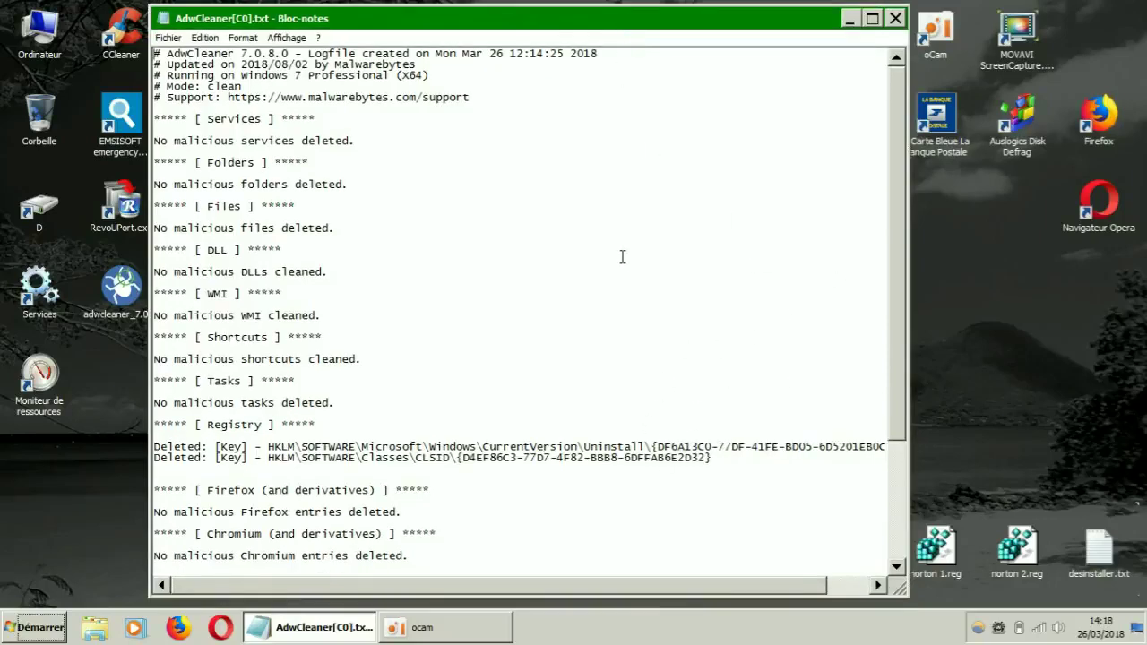
pyautogui.click(872, 18)
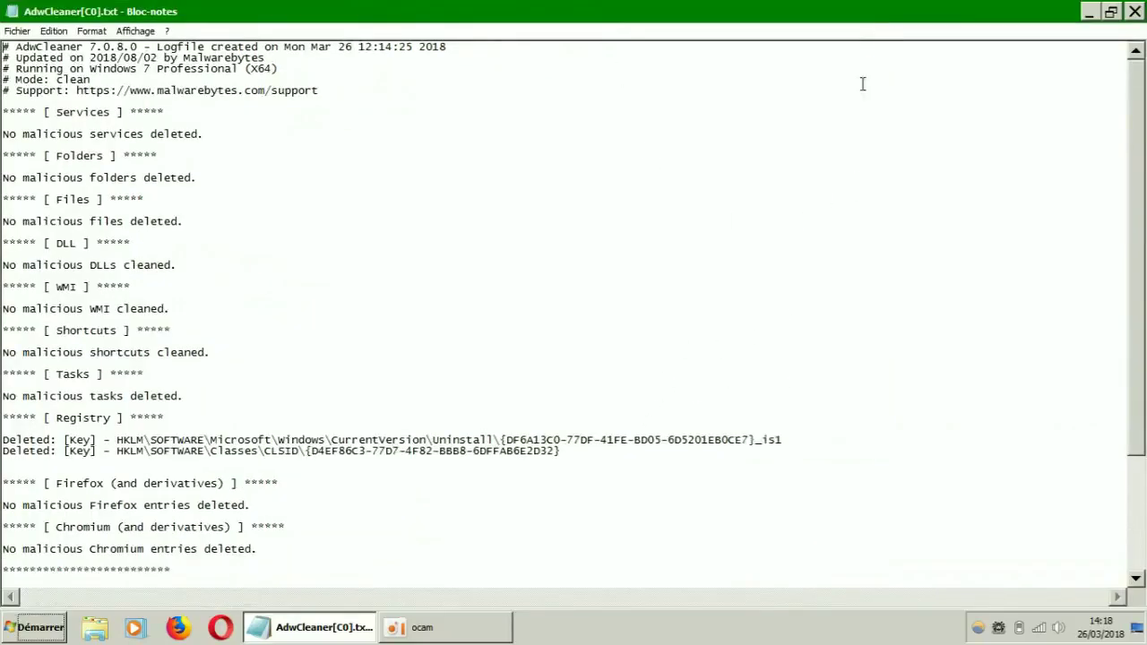
pyautogui.moveTo(1139, 298); pyautogui.dragTo(1139, 266)
pyautogui.moveTo(1139, 448); pyautogui.dragTo(1140, 564)
pyautogui.click(1134, 12)
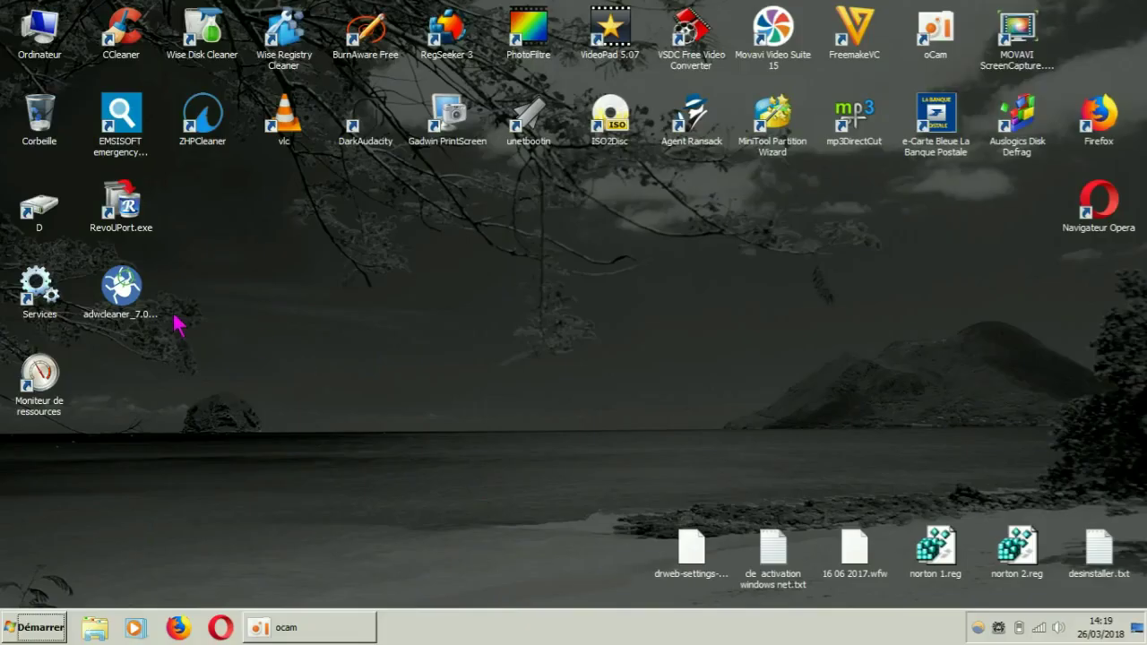
# Open the AdwCleaner folder on Windows (C:) and go through its three text reports, ending with AdwCleaner[C0].txt selected
pyautogui.doubleClick(39, 43)
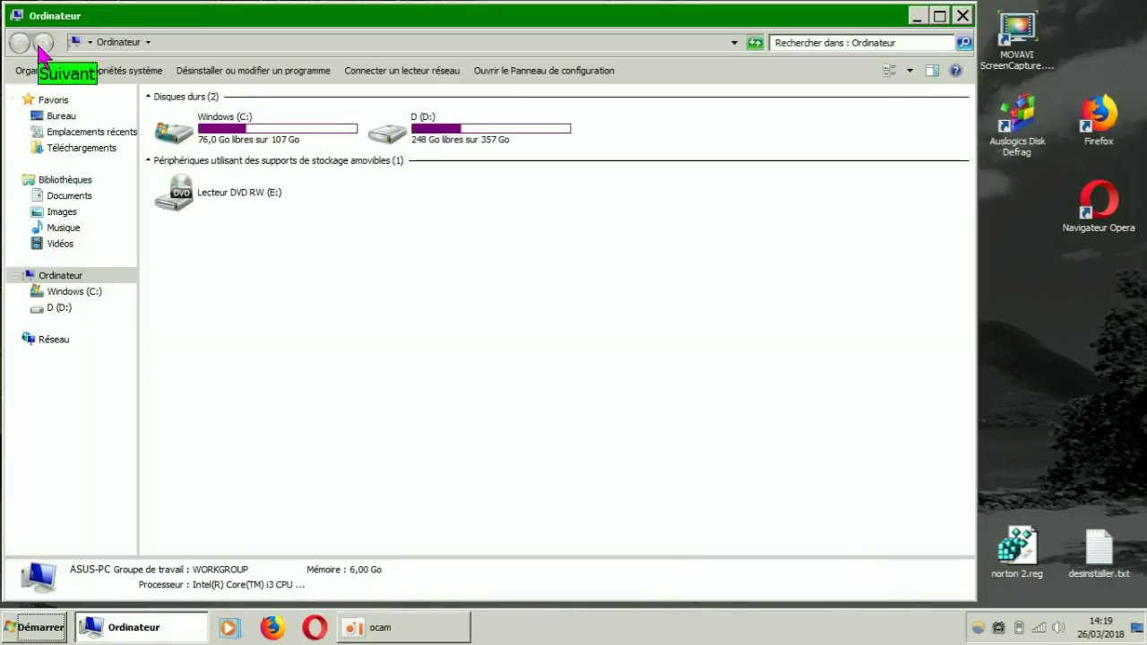
pyautogui.doubleClick(240, 134)
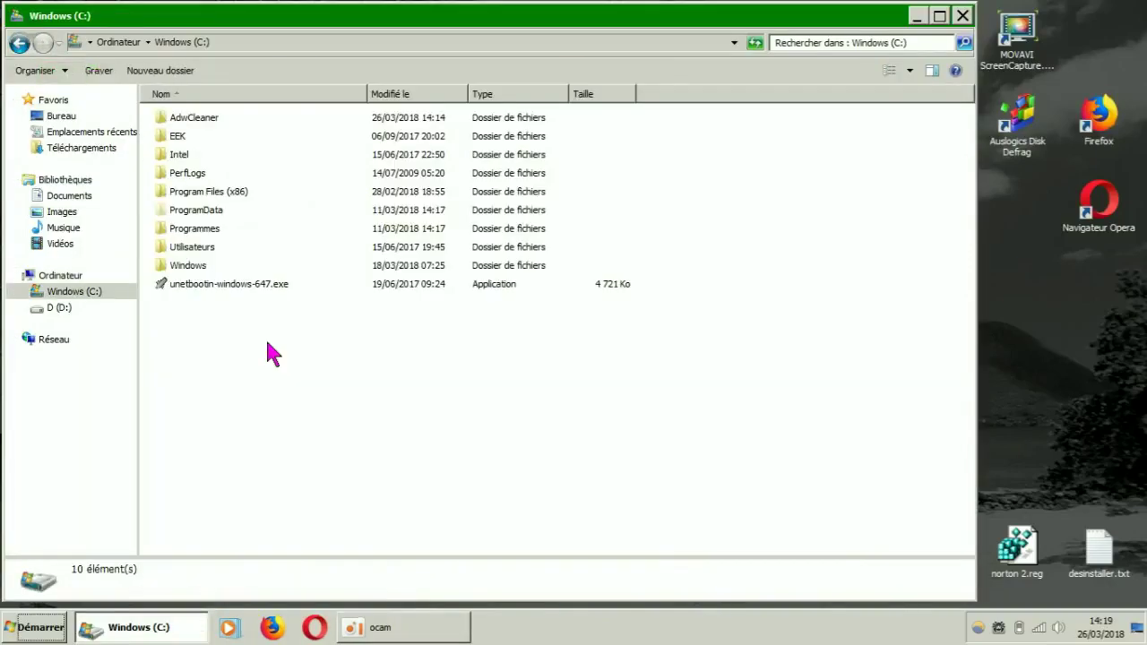
pyautogui.doubleClick(204, 119)
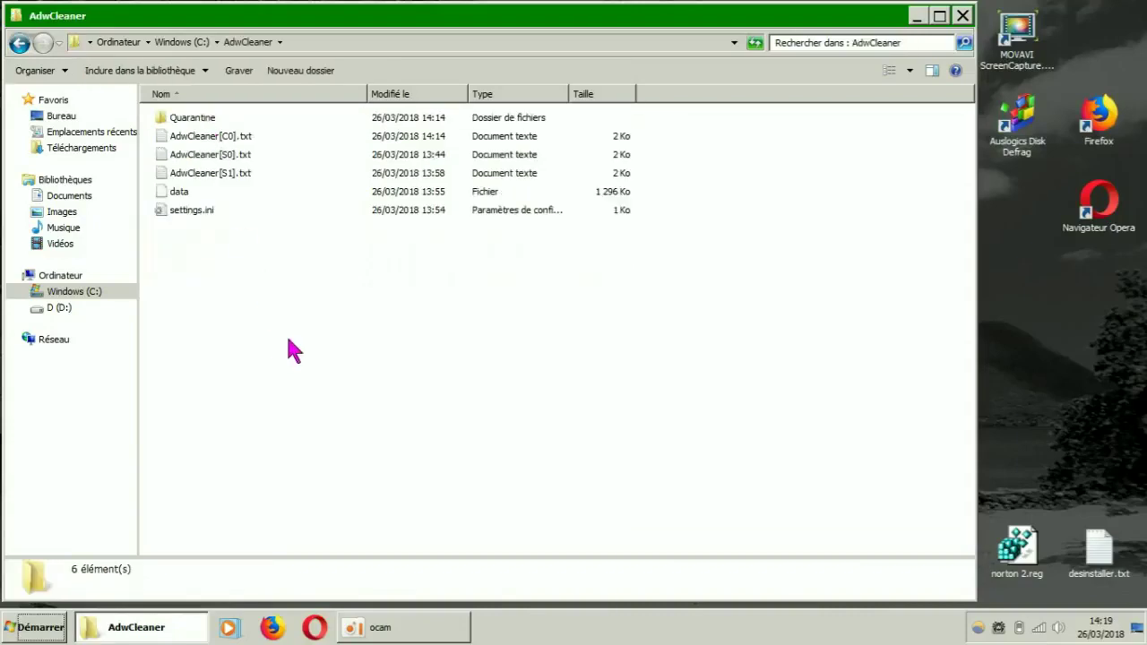
pyautogui.click(223, 138)
pyautogui.click(212, 155)
pyautogui.click(207, 173)
pyautogui.click(223, 138)
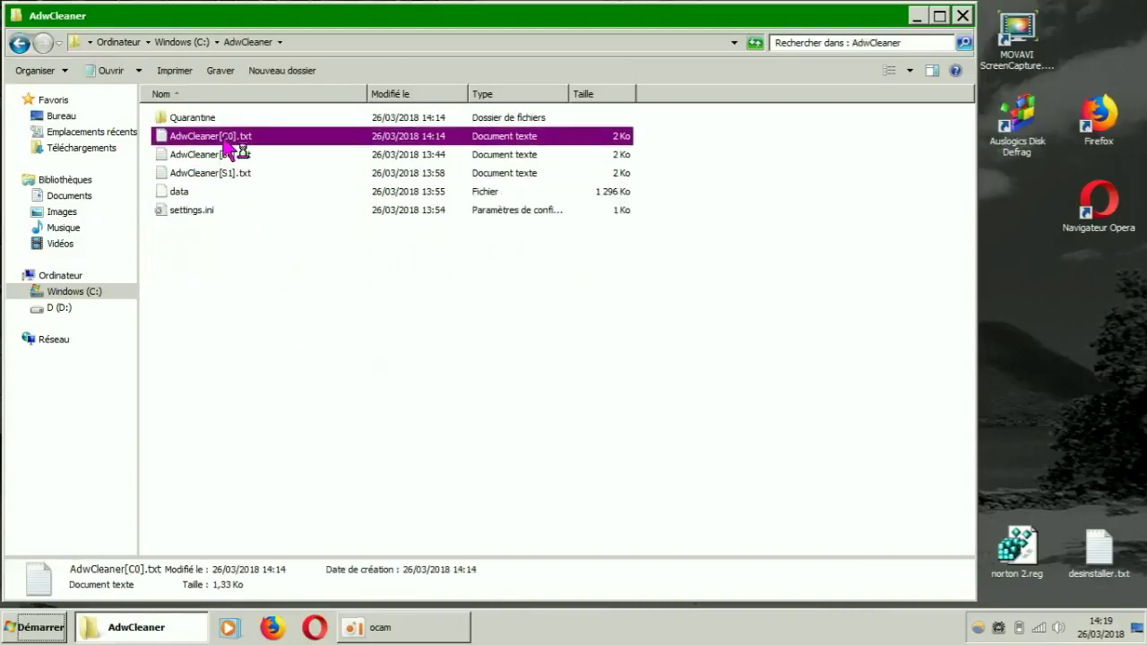
# Open the AdwCleaner[C0].txt report from the folder, review its deleted registry keys and close it
pyautogui.doubleClick(224, 144)
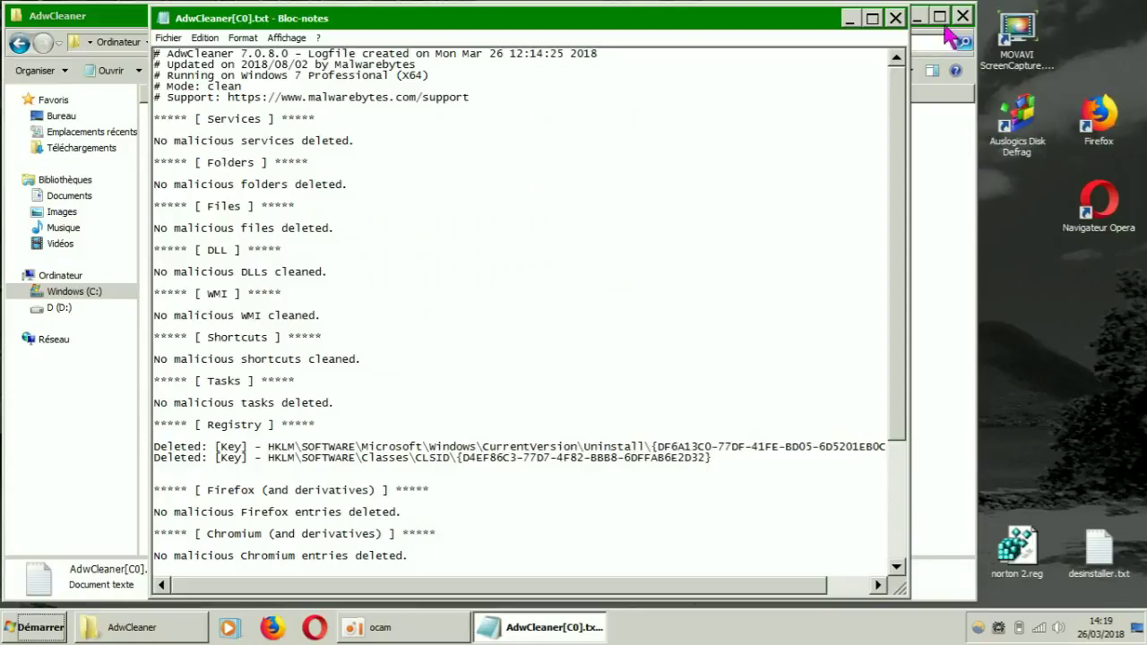
pyautogui.moveTo(759, 24); pyautogui.dragTo(701, 26)
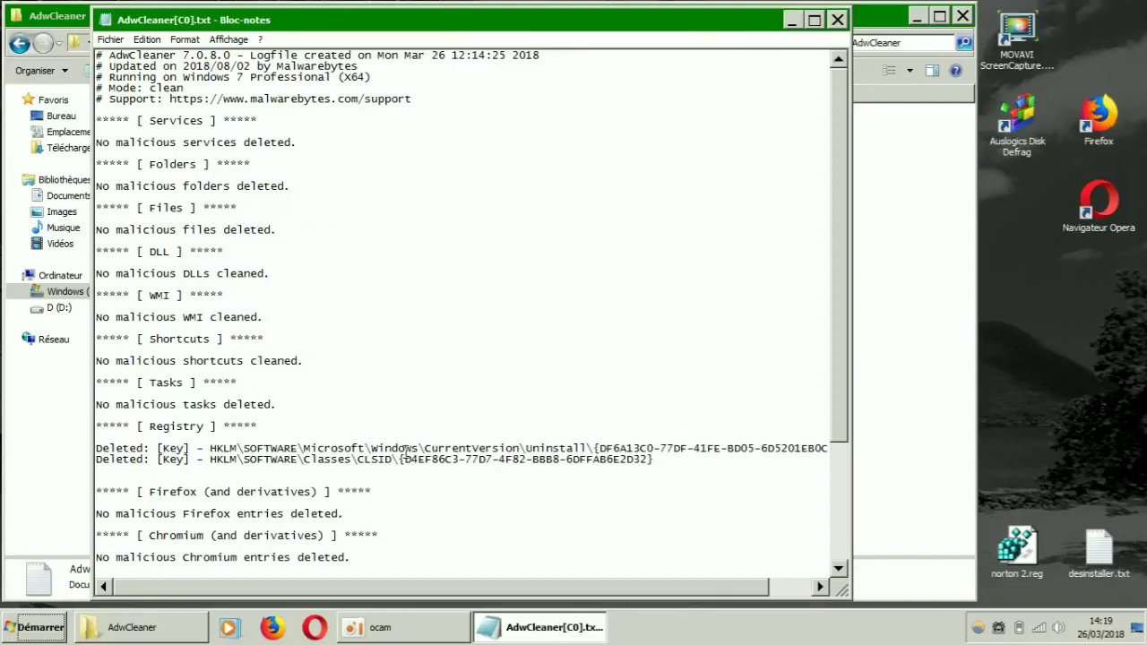
pyautogui.moveTo(841, 420); pyautogui.dragTo(860, 290)
pyautogui.click(838, 19)
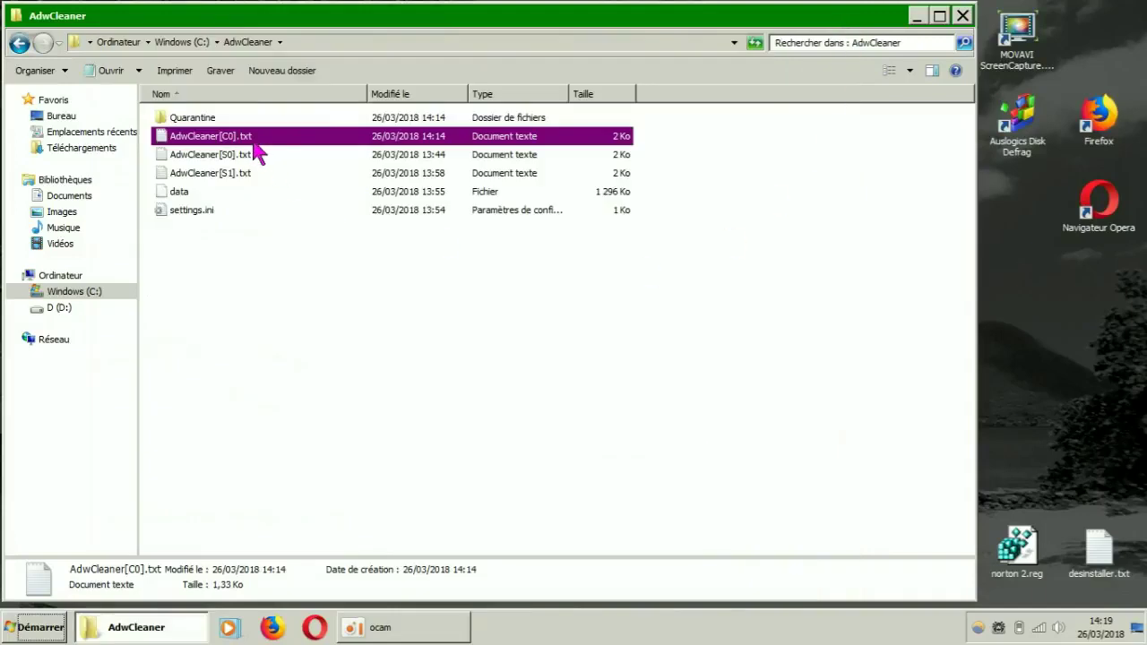
# Delete the two quarantined files 1xVPfvJcrg and frAQBc8Wsa from the Quarantine subfolder
pyautogui.doubleClick(199, 119)
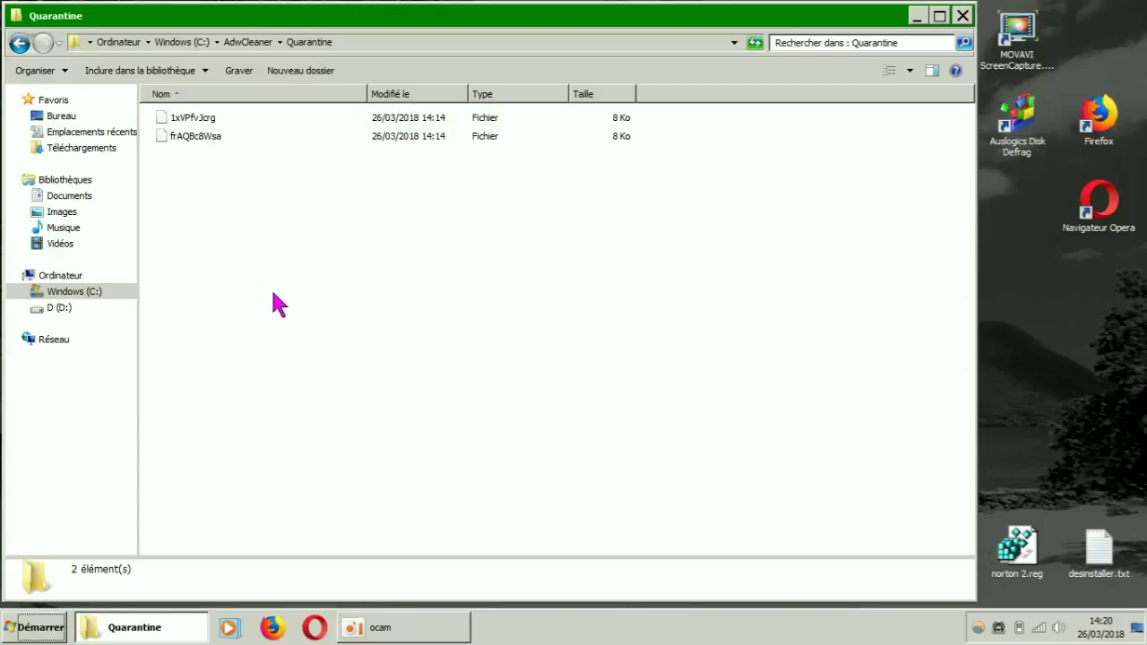
pyautogui.click(197, 137)
pyautogui.keyDown('ctrl'); pyautogui.click(199, 117); pyautogui.keyUp('ctrl')
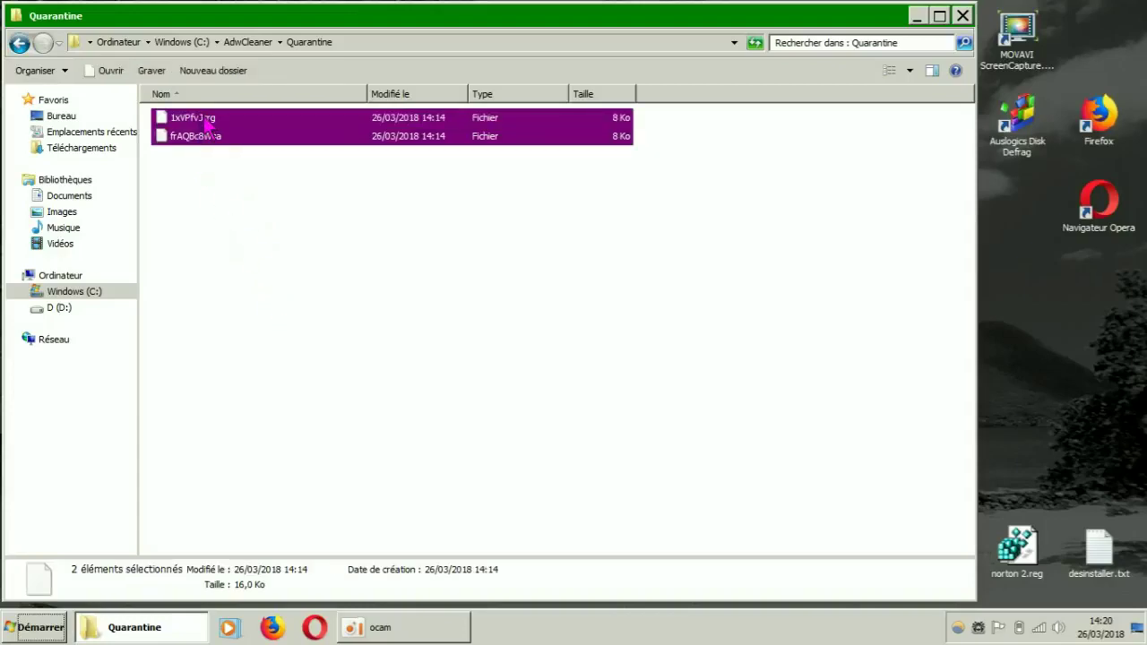
pyautogui.rightClick(204, 119)
pyautogui.click(240, 254)
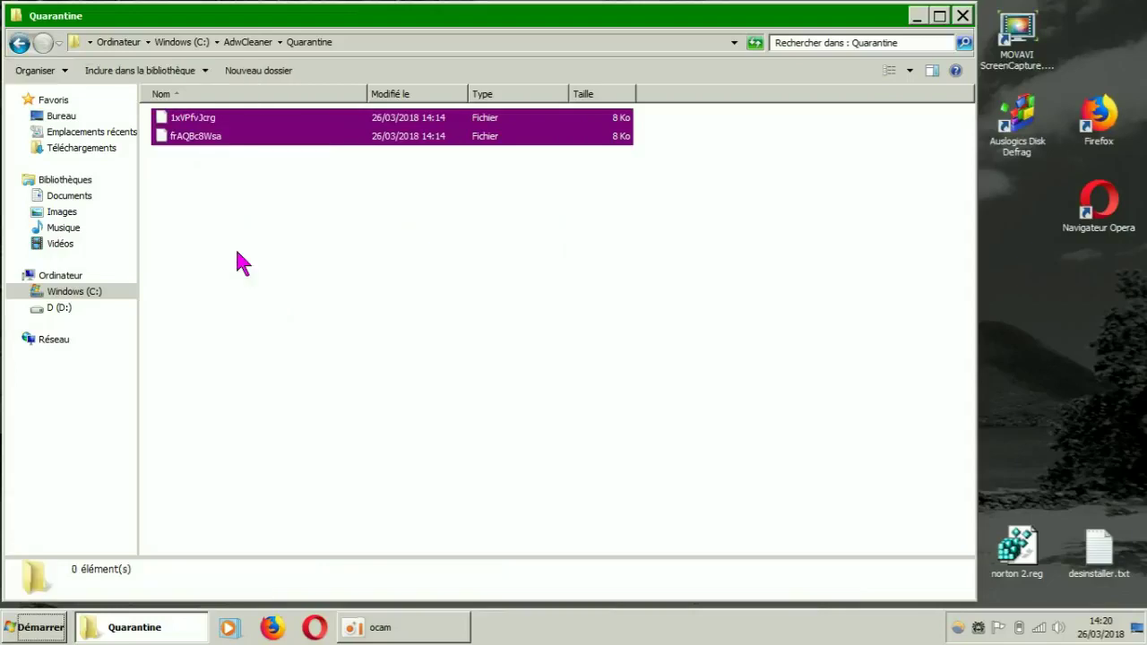
# Return to the AdwCleaner folder and delete the reports AdwCleaner[C0].txt, AdwCleaner[S0].txt and AdwCleaner[S1].txt
pyautogui.click(19, 43)
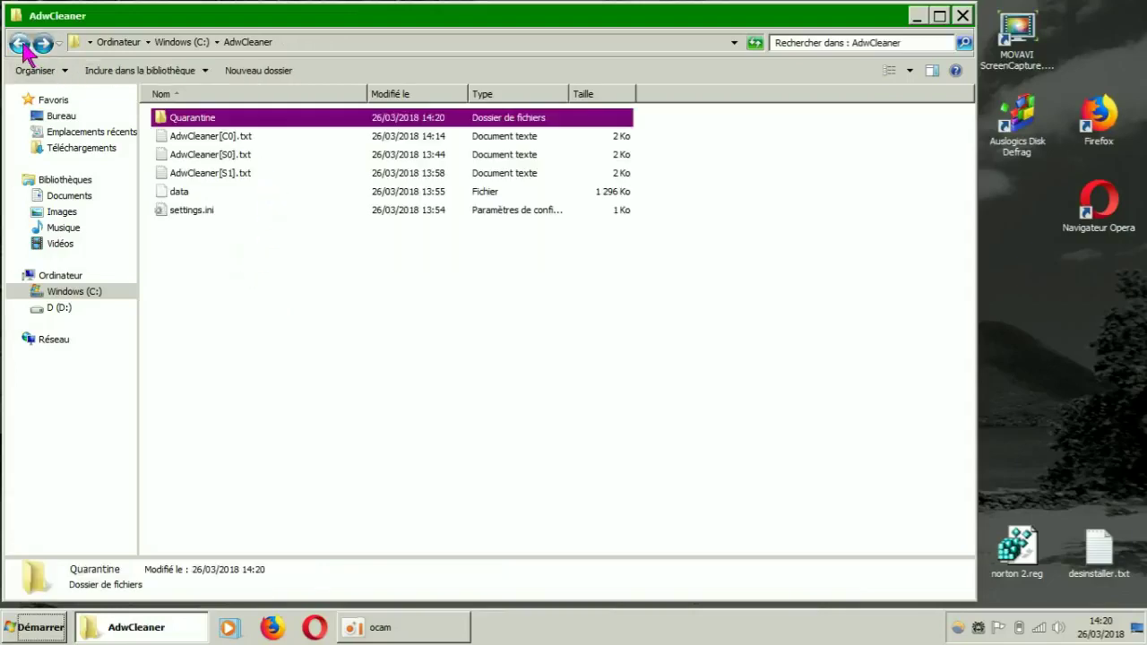
pyautogui.click(314, 361)
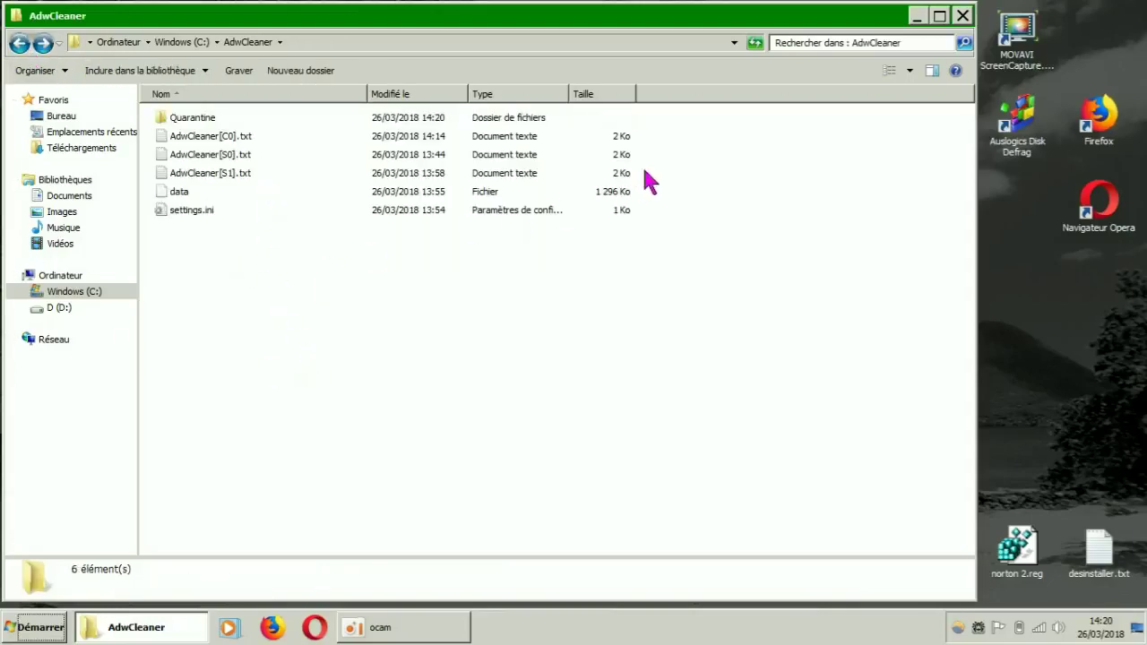
pyautogui.moveTo(679, 134); pyautogui.dragTo(546, 179)
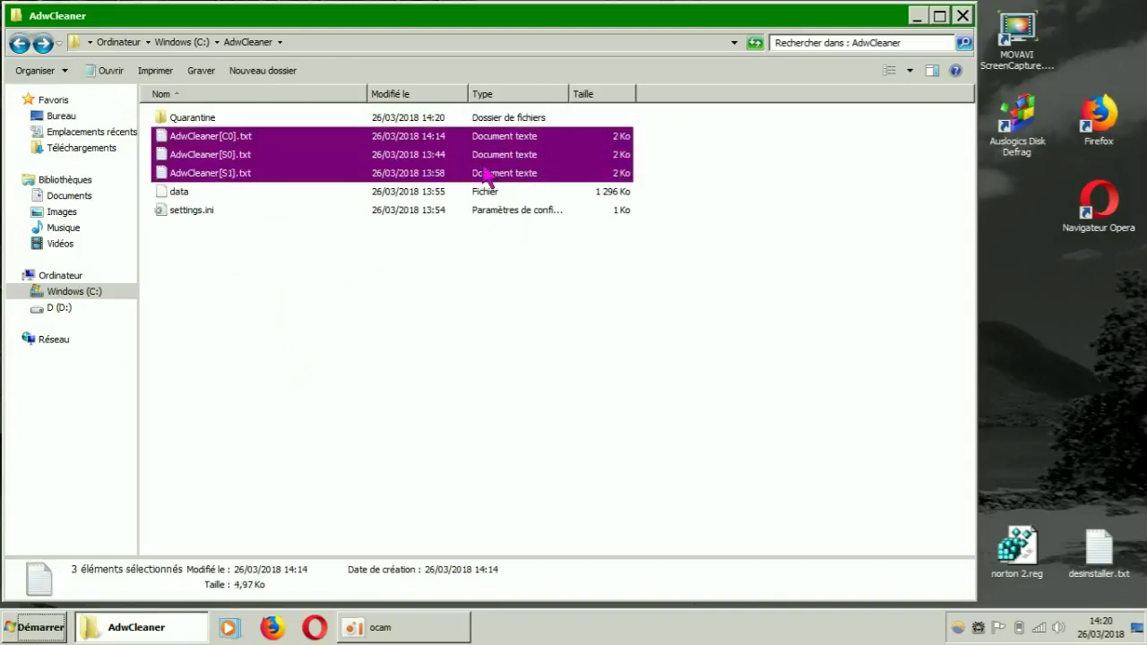
pyautogui.rightClick(484, 166)
pyautogui.click(517, 346)
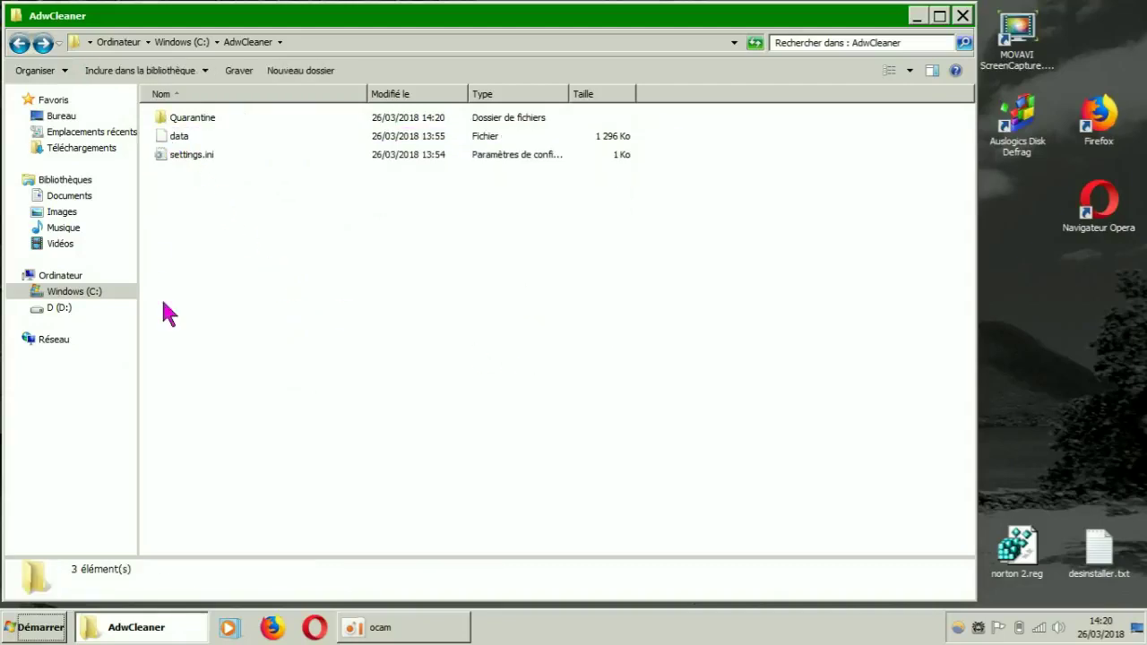
# Check the remaining data file, settings.ini and Quarantine subfolder, and close the AdwCleaner folder
pyautogui.click(176, 141)
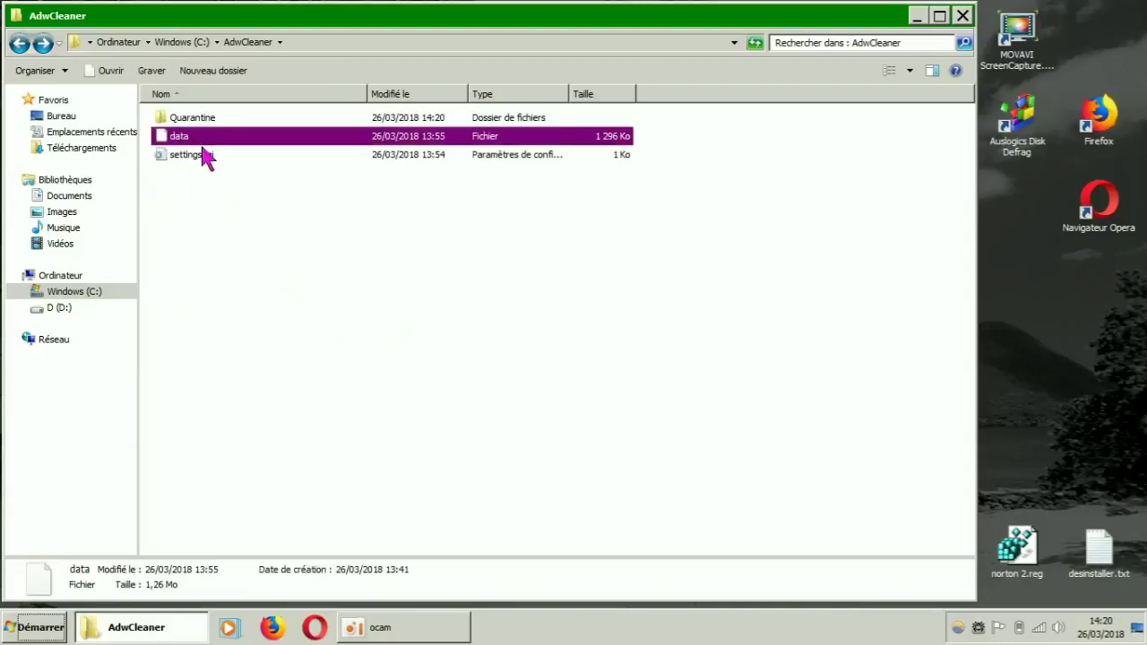
pyautogui.click(189, 160)
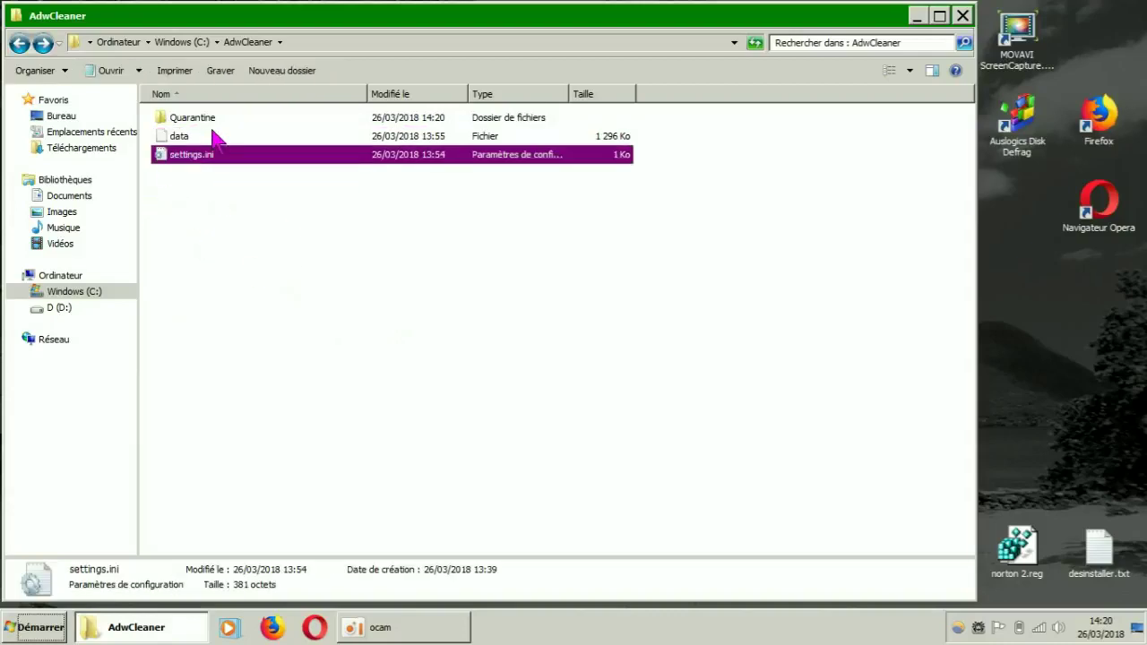
pyautogui.doubleClick(205, 120)
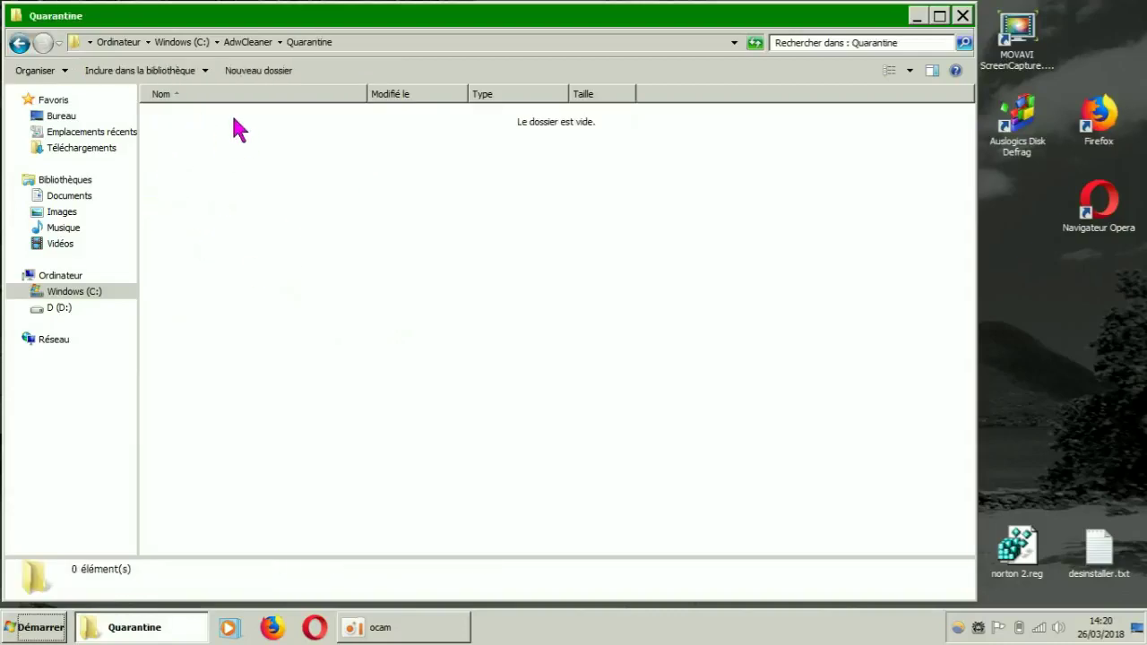
pyautogui.click(18, 43)
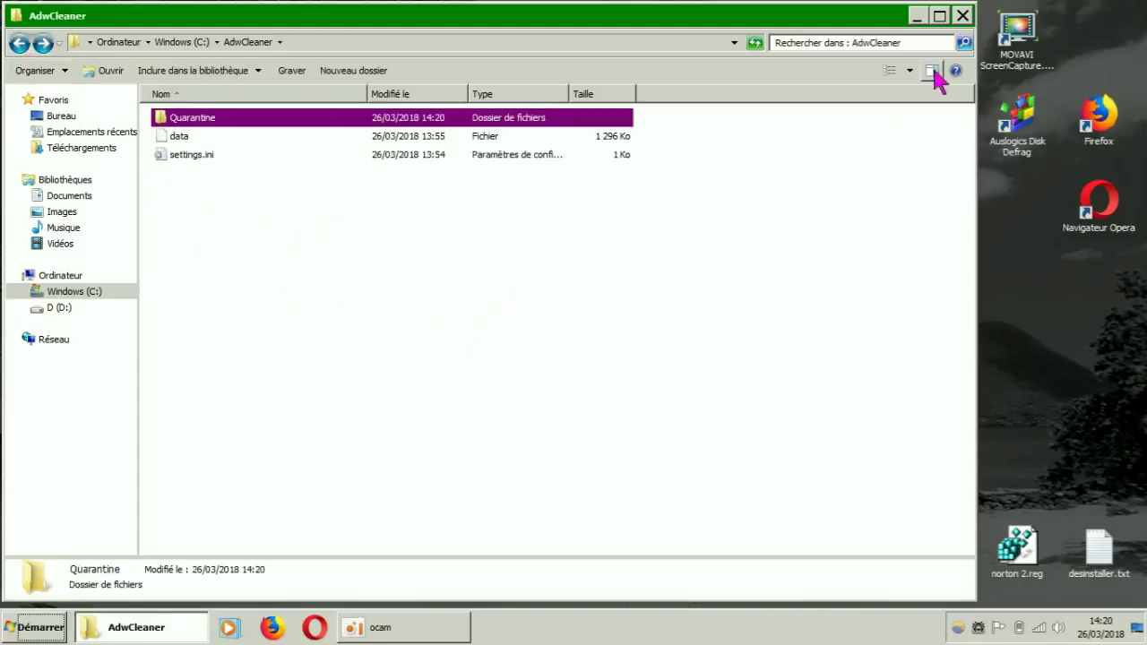
pyautogui.click(963, 18)
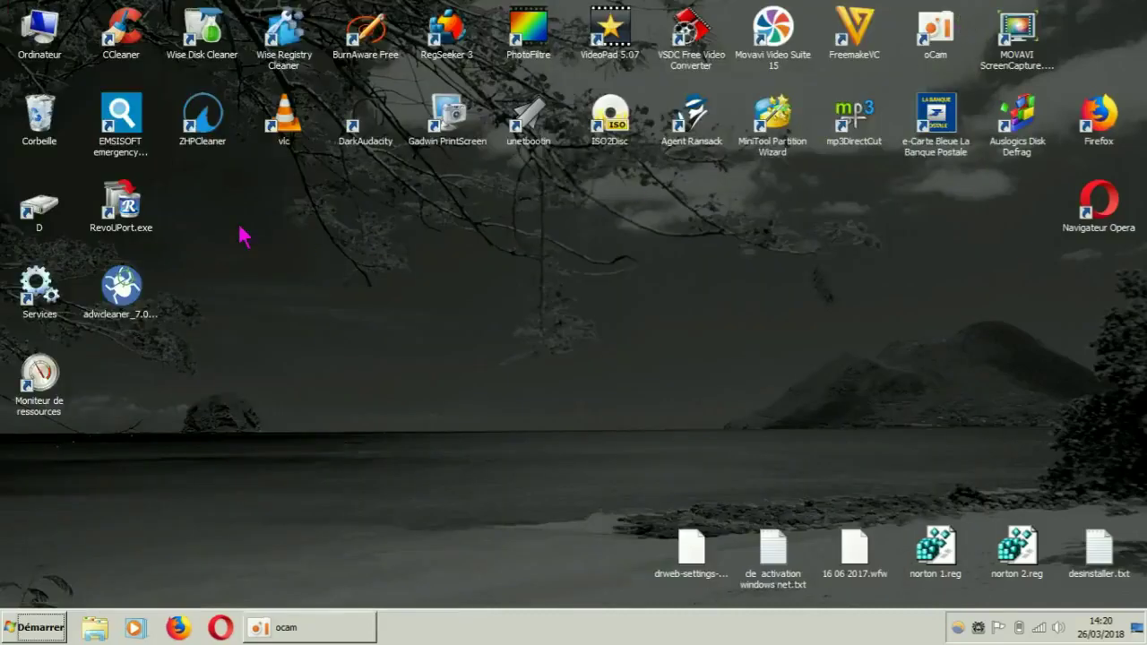
# Empty the Recycle Bin, permanently deleting its items, and deselect its desktop icon
pyautogui.rightClick(44, 115)
pyautogui.click(78, 137)
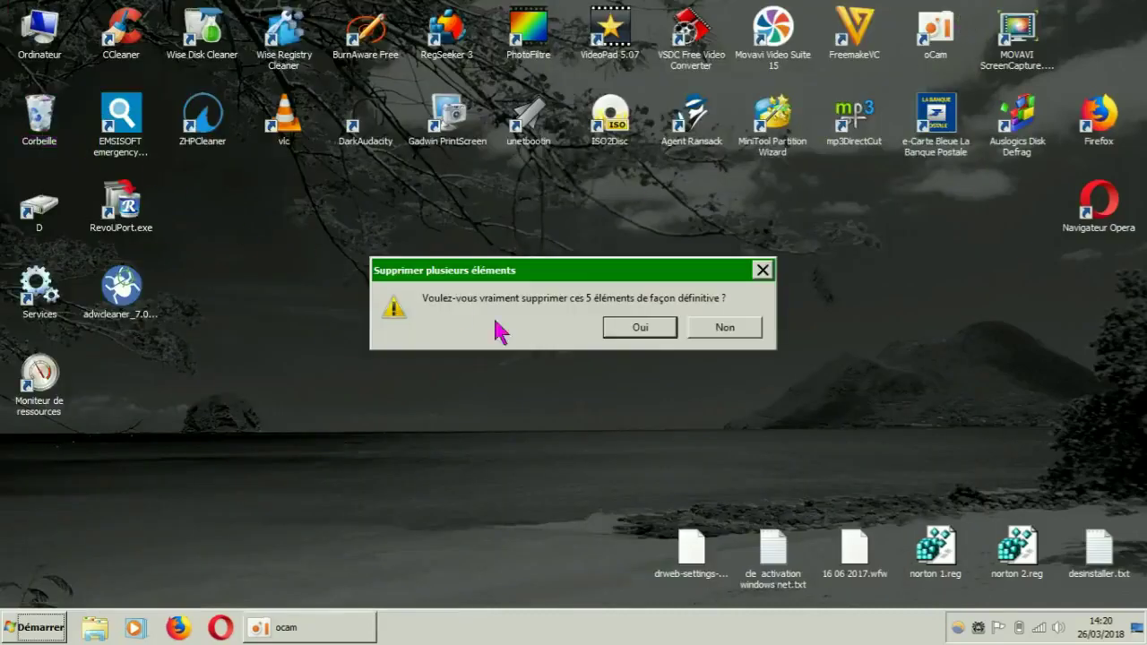
pyautogui.click(619, 329)
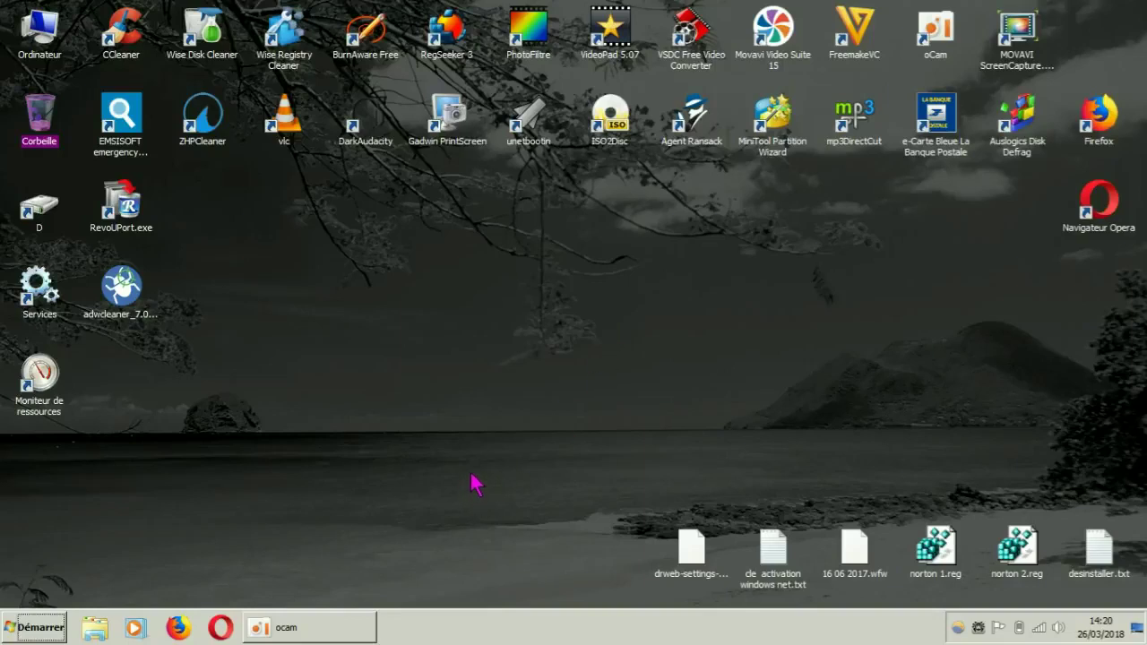
pyautogui.click(369, 459)
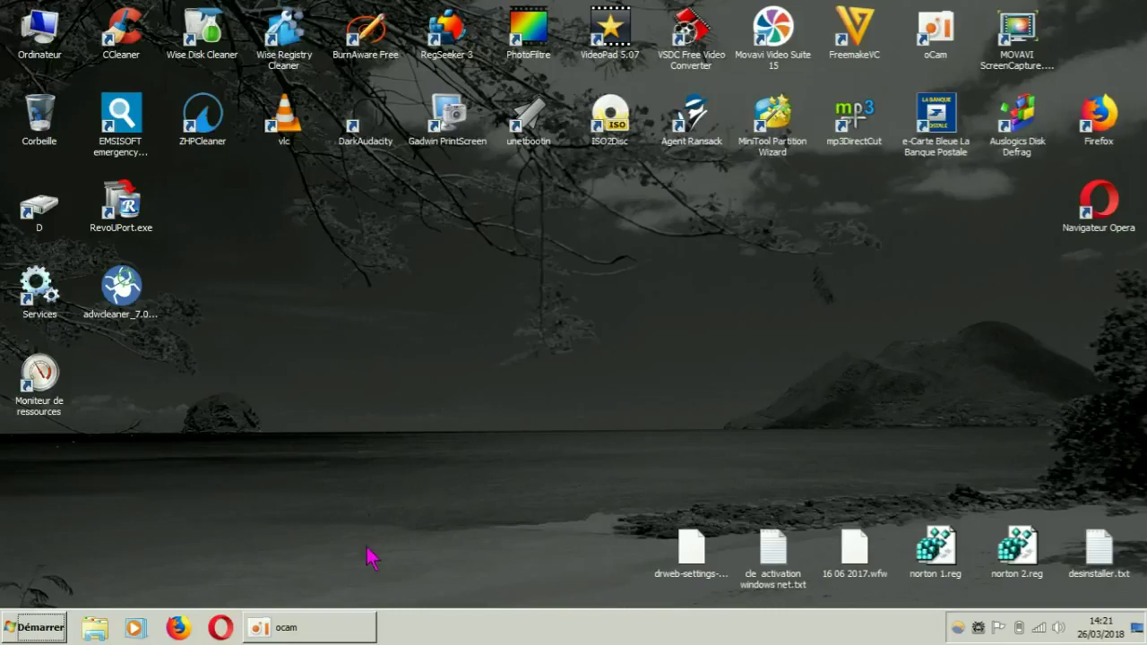
pyautogui.moveTo(348, 632)
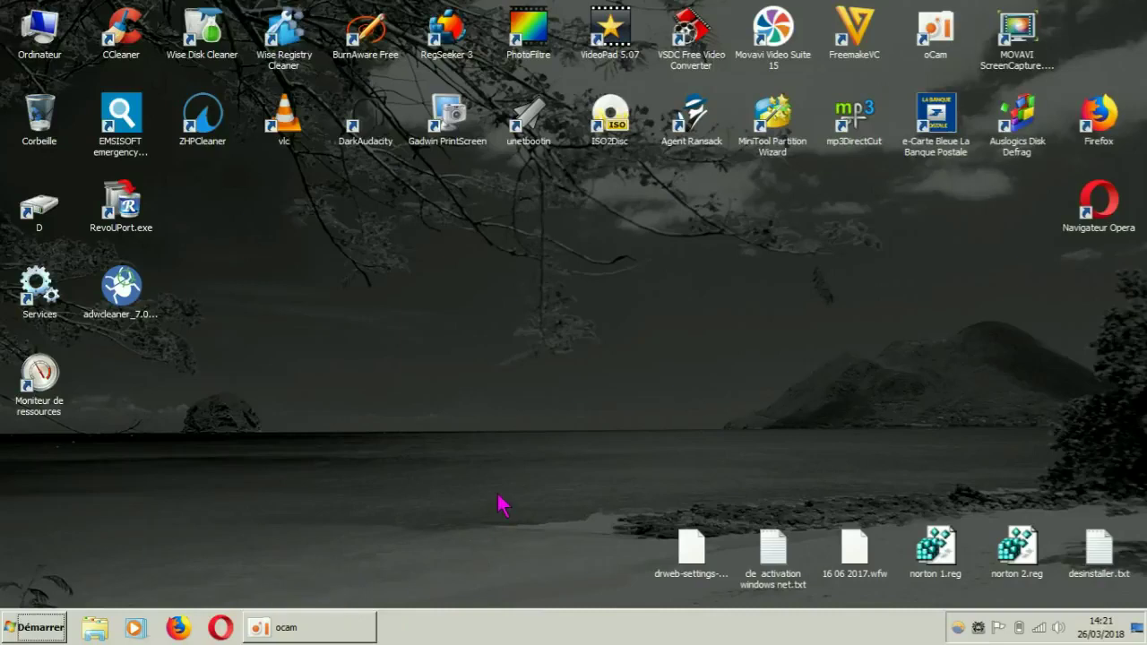